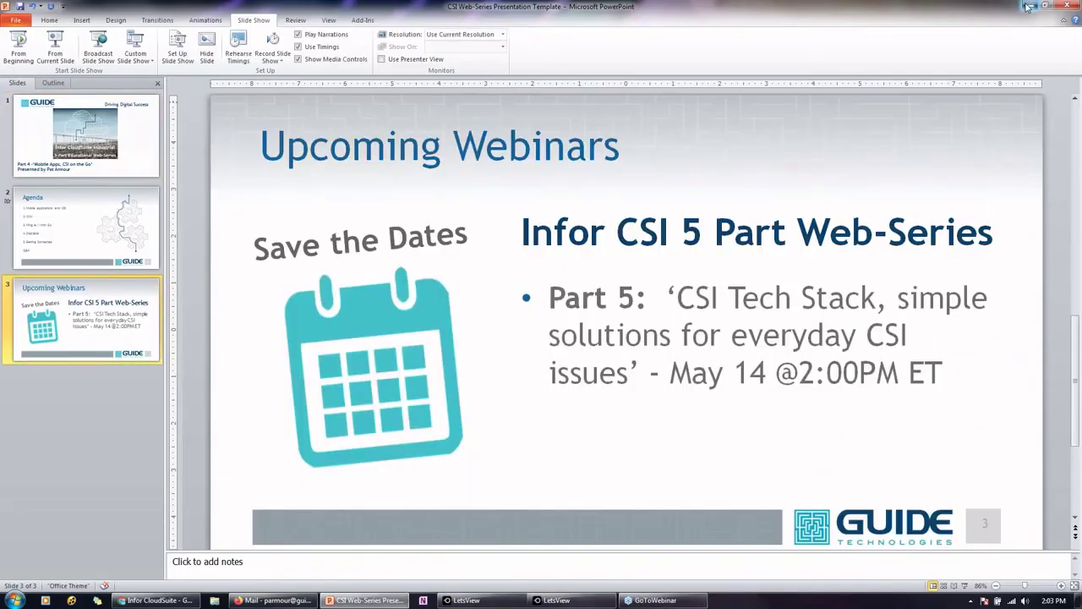
Minimize PowerPoint and bring back the browser on the CloudSuite Customer Service Homepage.
click(1026, 7)
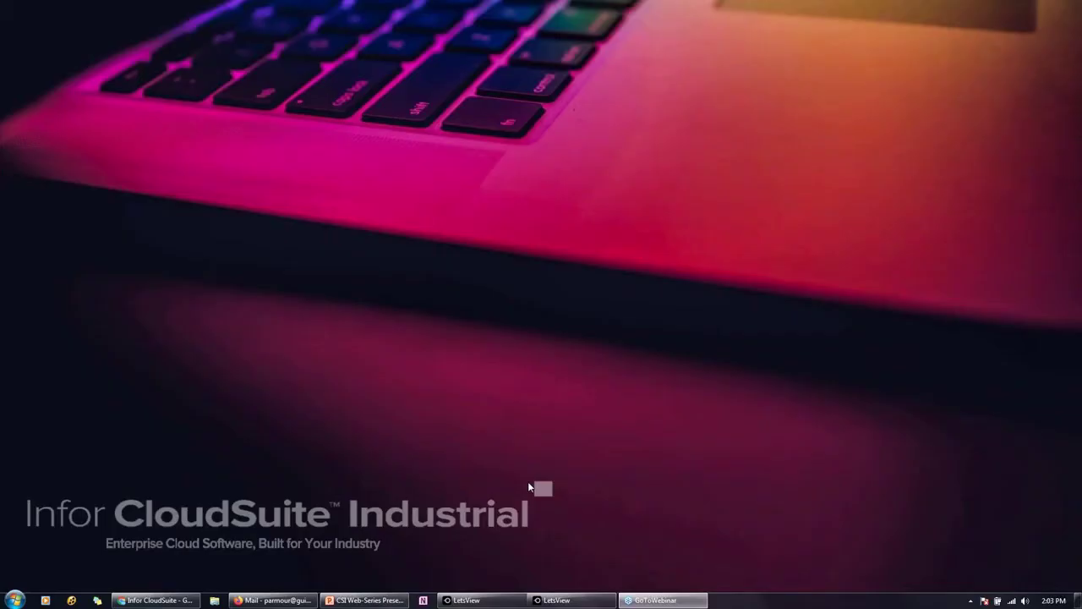
click(175, 600)
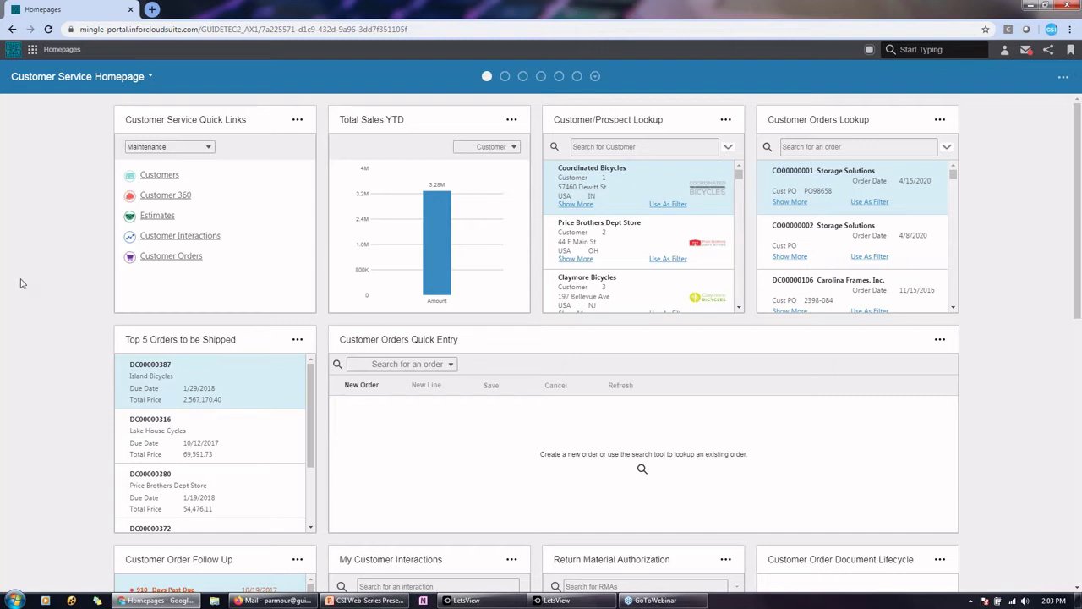
Switch to ION Desk's Status Overview and expand the Monitors & Workflows section.
click(34, 50)
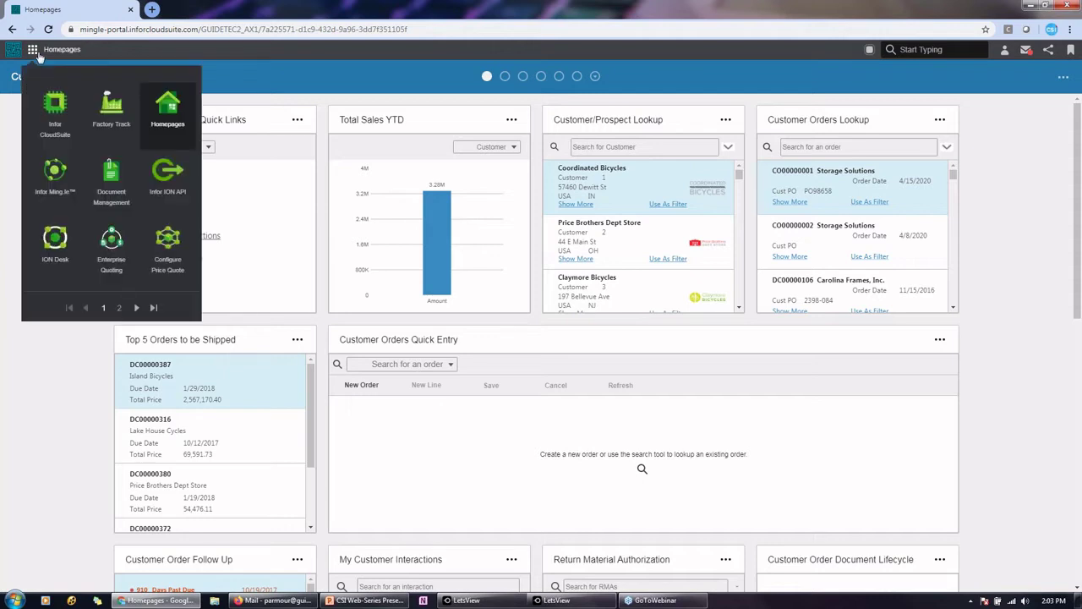
click(53, 236)
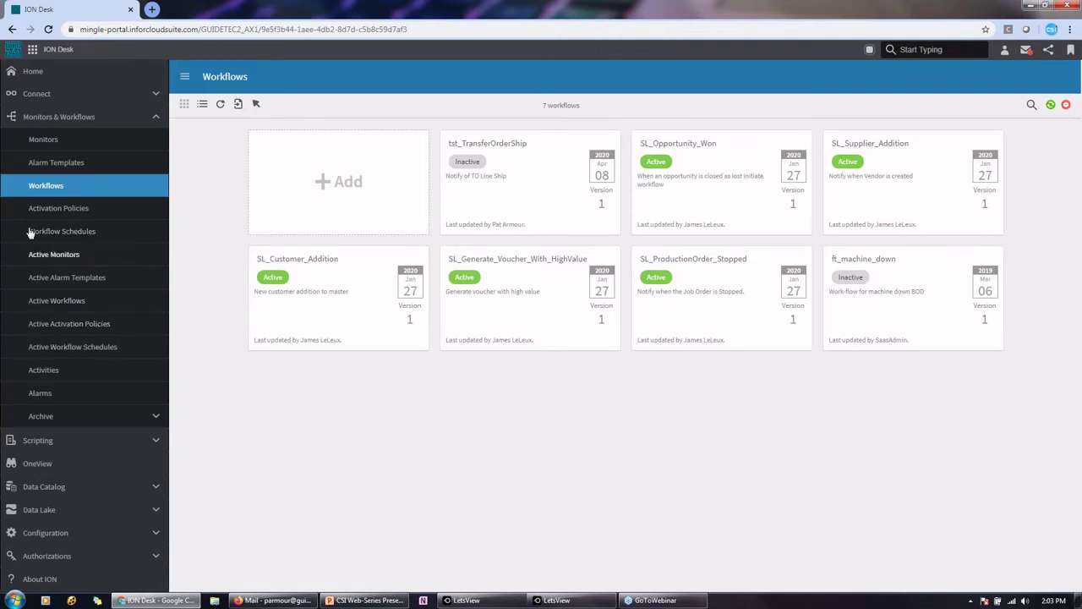
click(40, 76)
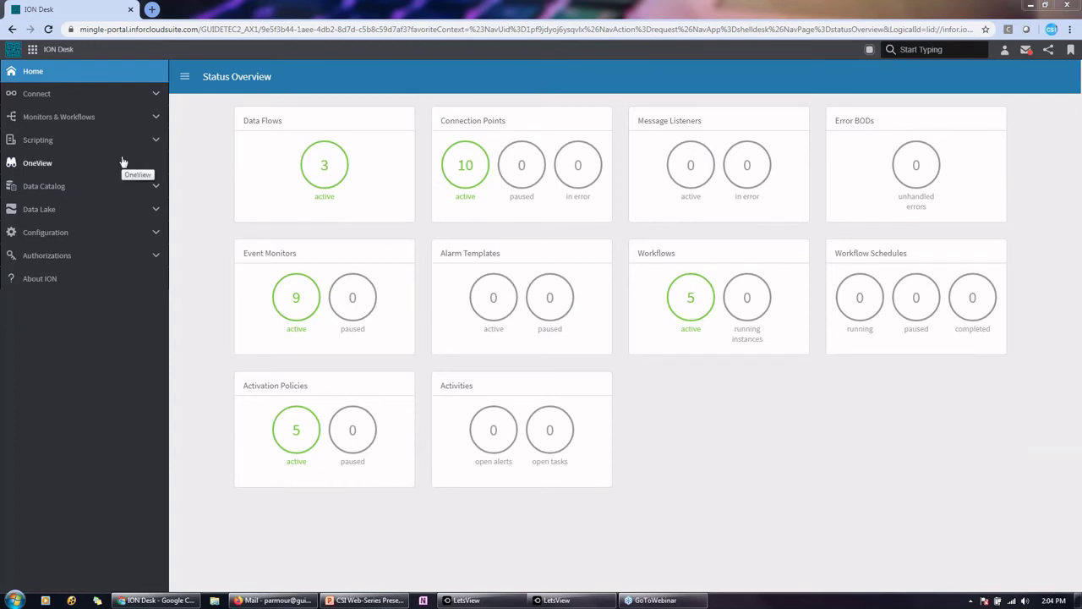
click(44, 121)
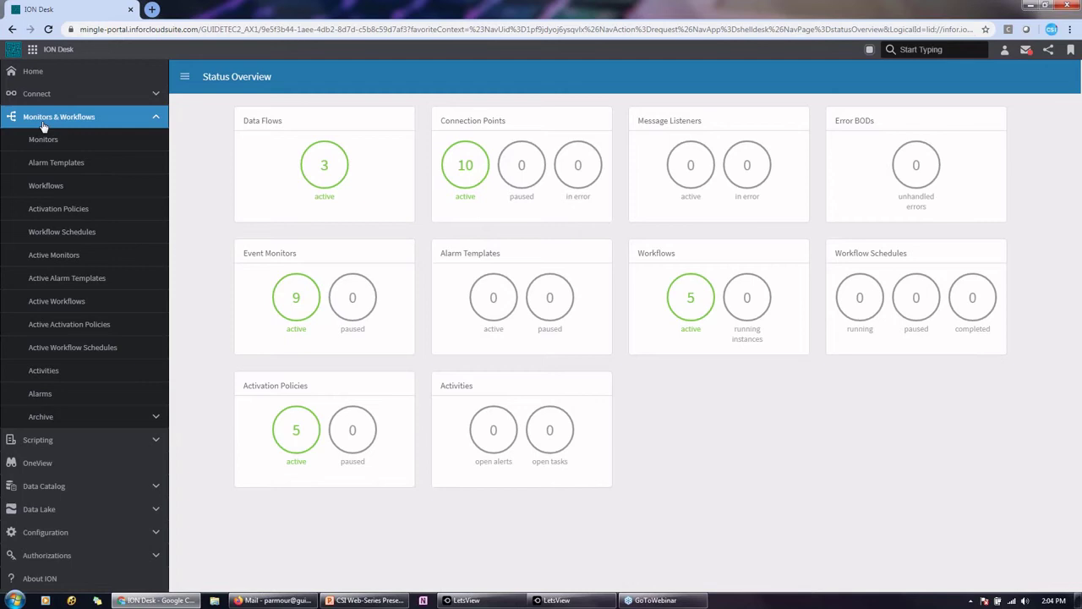
Show the ION Desk Workflows list and its seven workflows, including SL_ProductionOrder_Stopped.
click(51, 188)
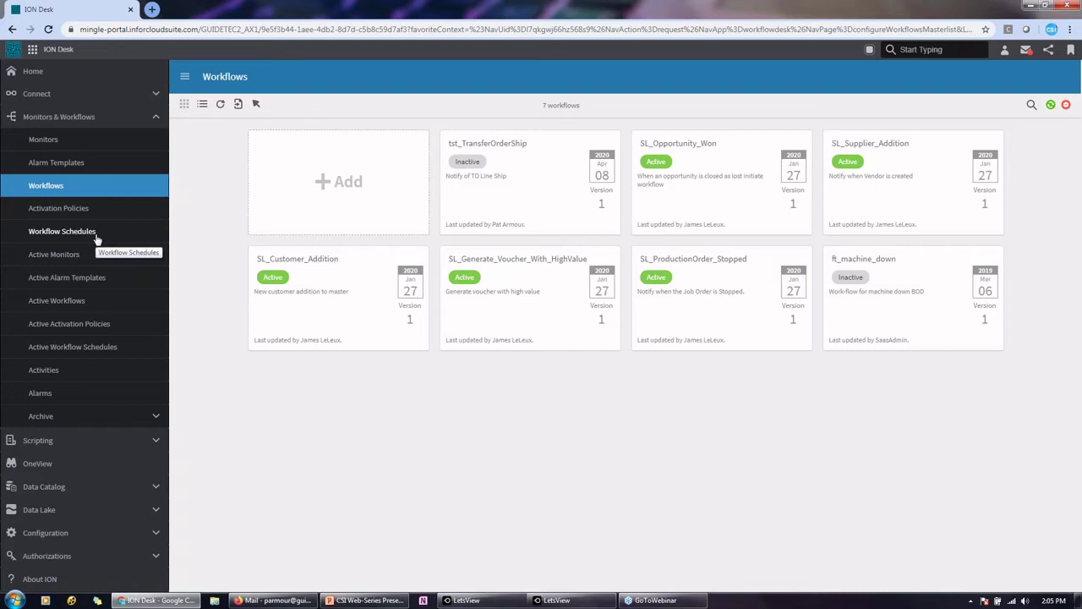
mouse_move(725, 283)
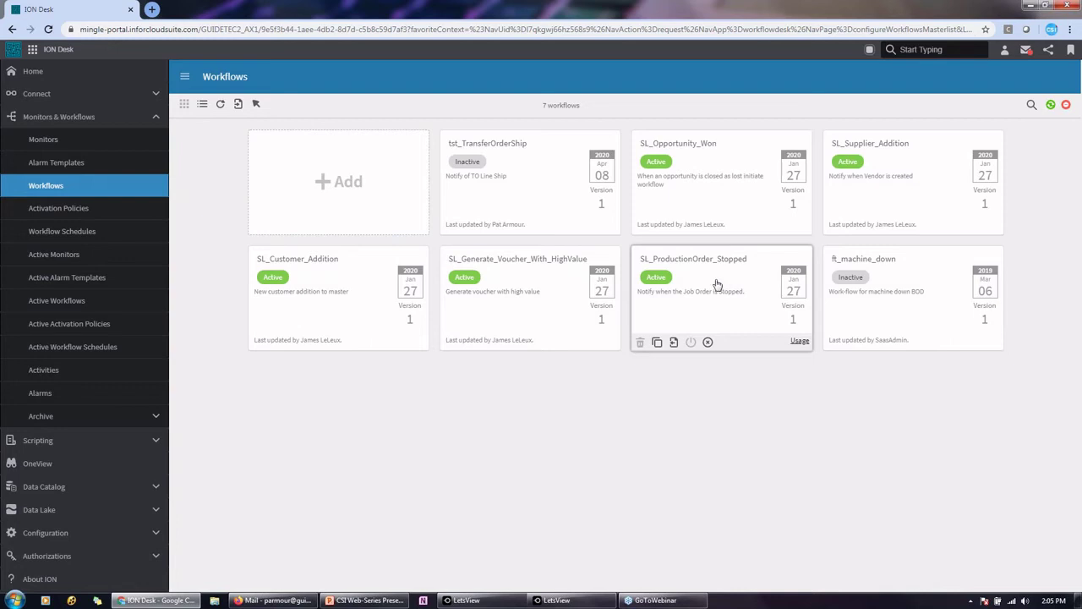
Open the SL_ProductionOrder_Stopped workflow to review its Verify Job Order step.
click(717, 284)
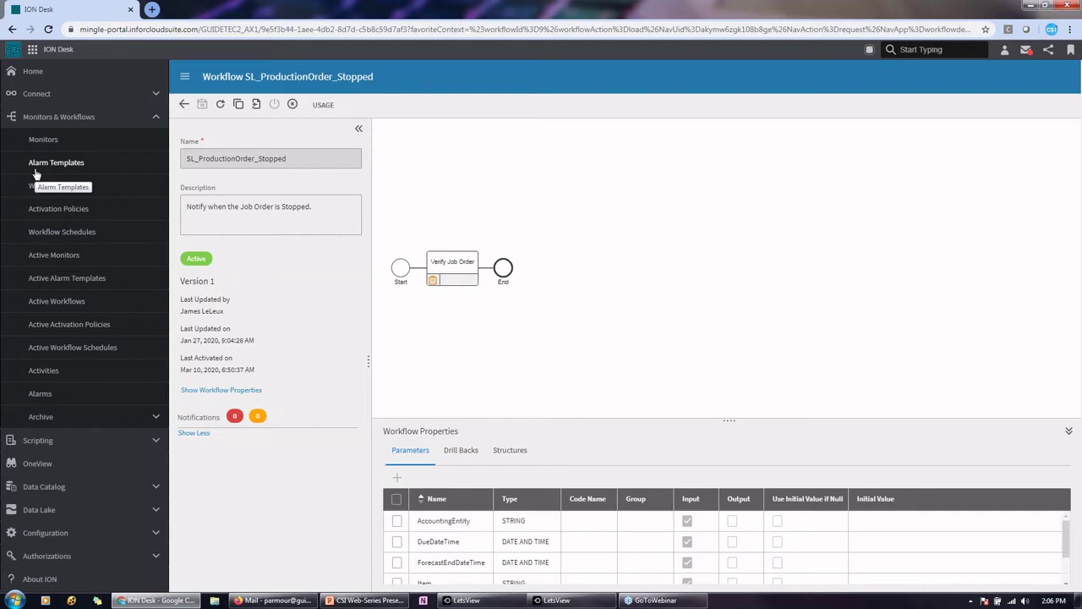
Return to the ION Desk overview, then switch to the Ming.le Activity Feed and scroll through it.
click(33, 73)
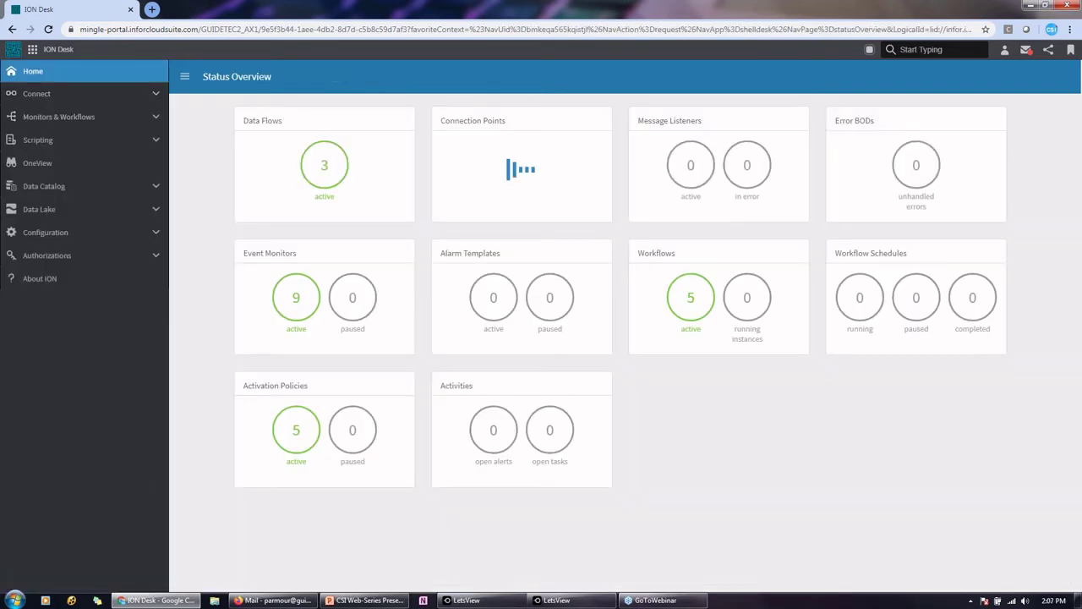
click(32, 50)
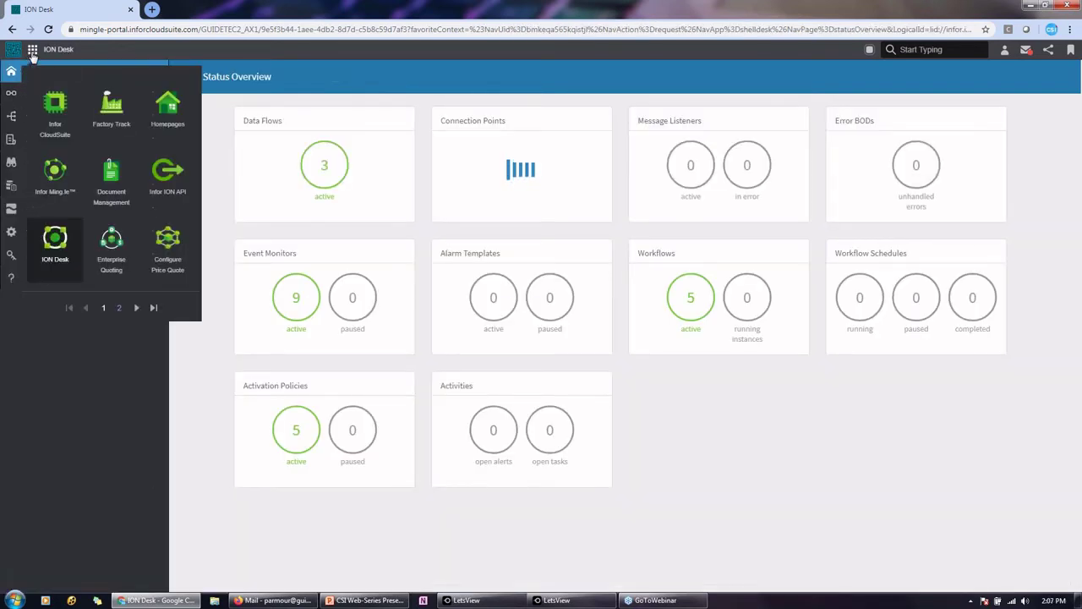
click(55, 173)
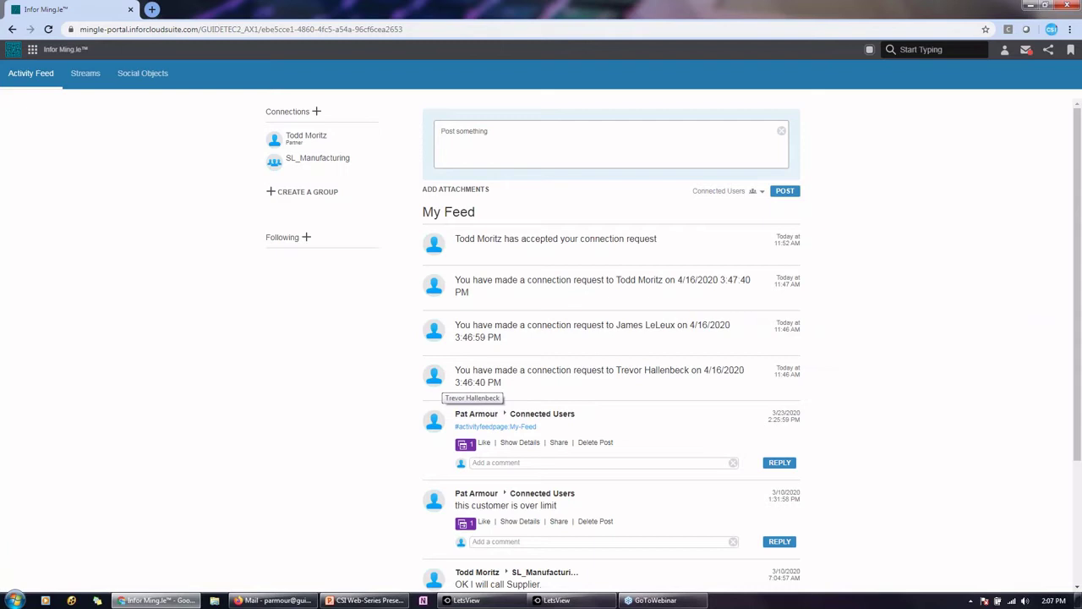
scroll(200, 241, down, 2)
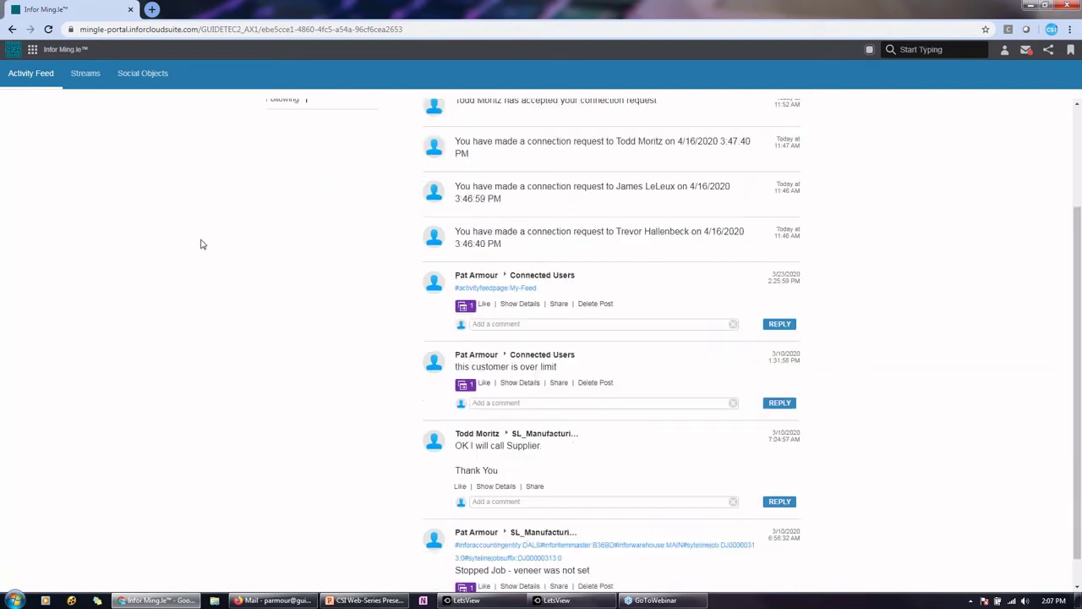
scroll(201, 239, up, 2)
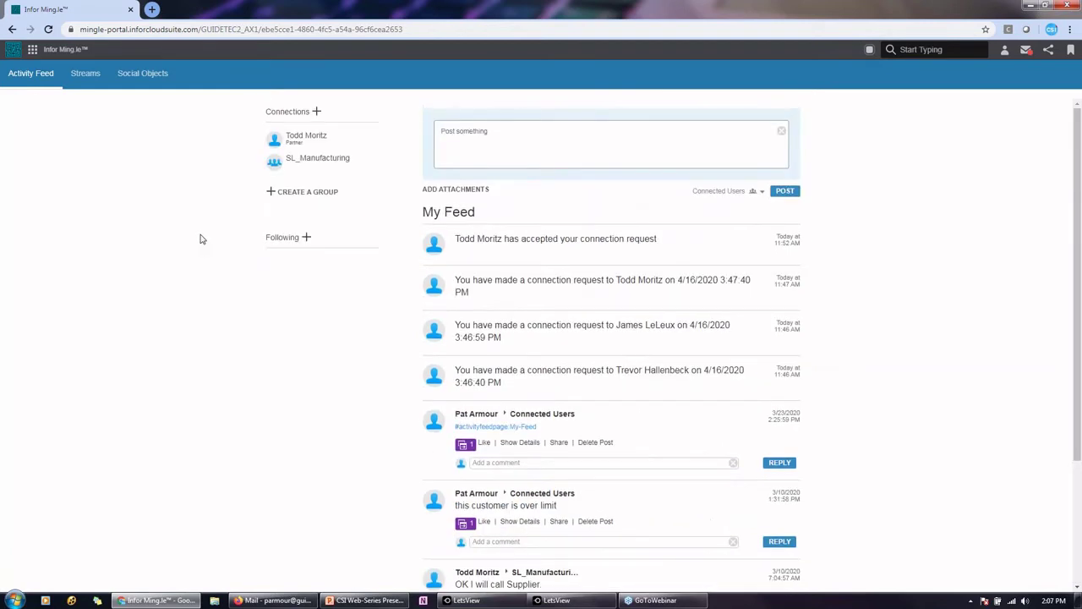
scroll(200, 239, down, 1)
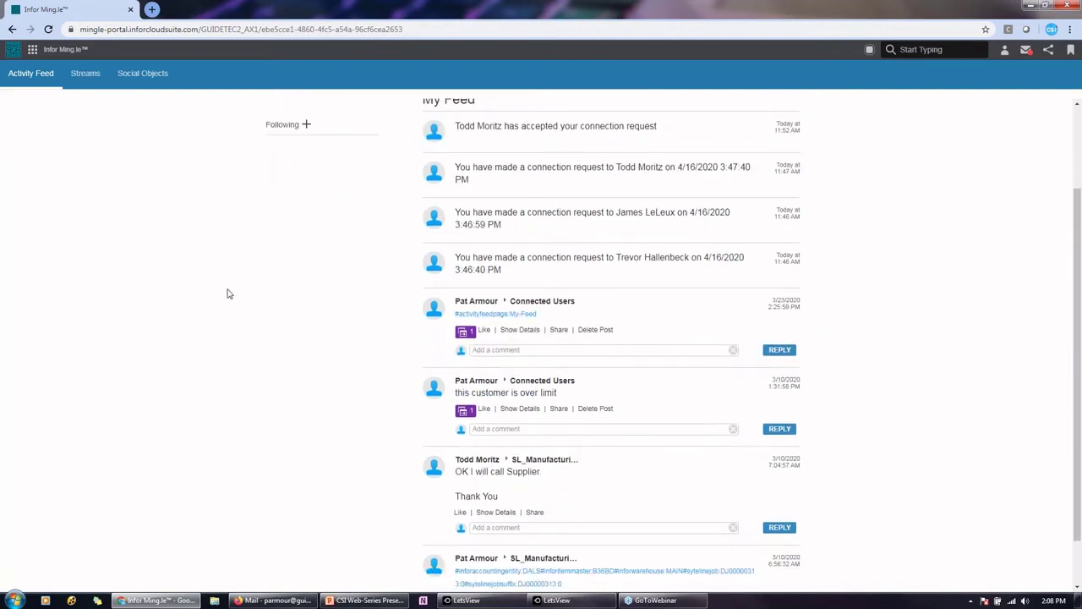
scroll(227, 293, up, 1)
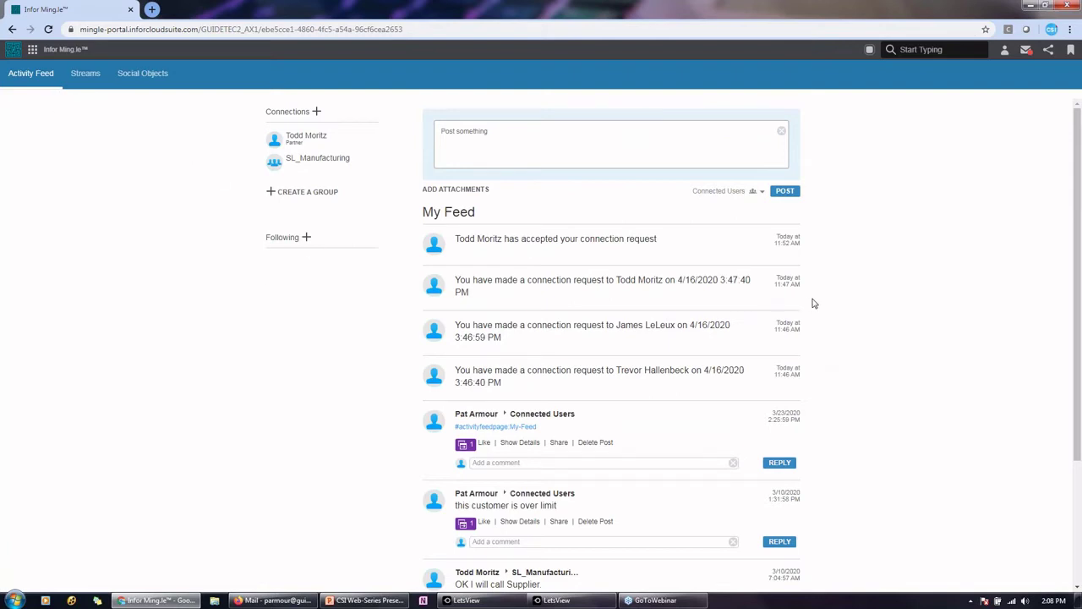
Place the LetsView phone mirror beside the feed and minimize the browser.
click(598, 600)
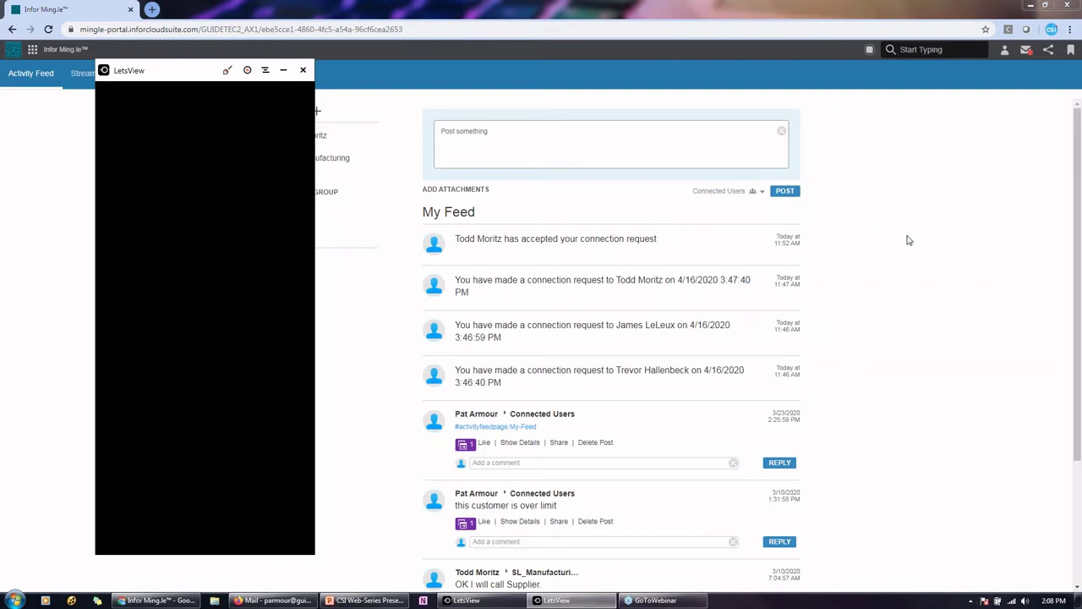
drag(177, 74, 626, 61)
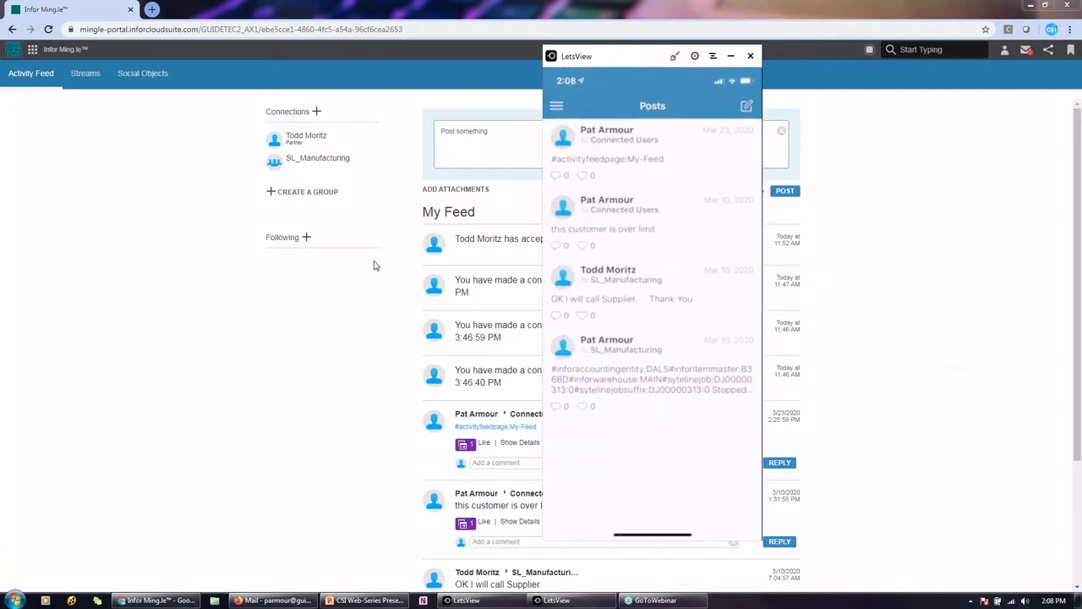
click(1036, 6)
drag(639, 60, 636, 47)
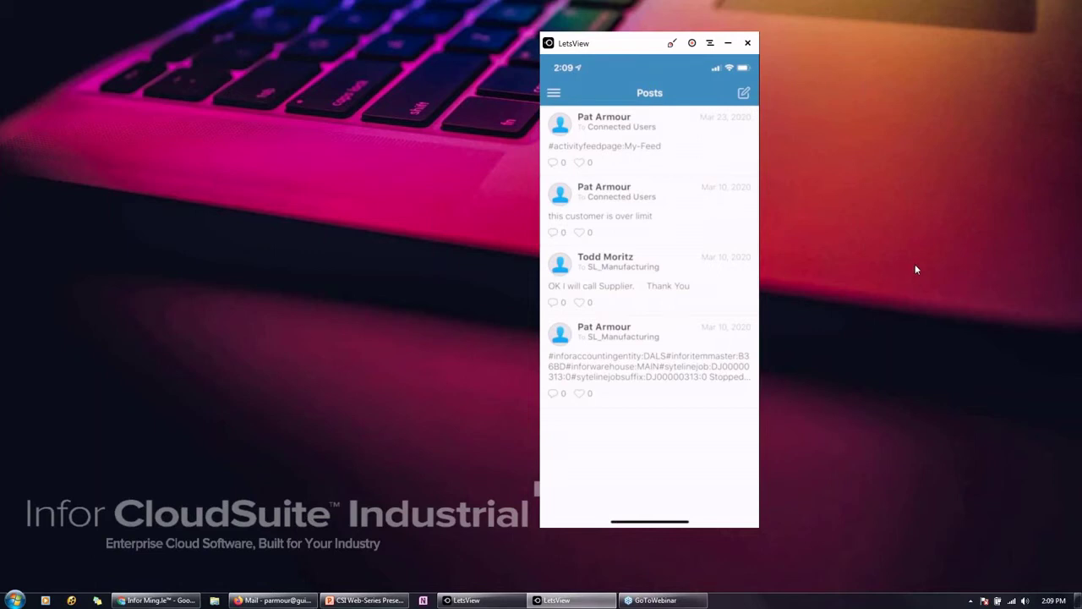
Open the Ming.le side menu on the mirrored phone.
click(914, 266)
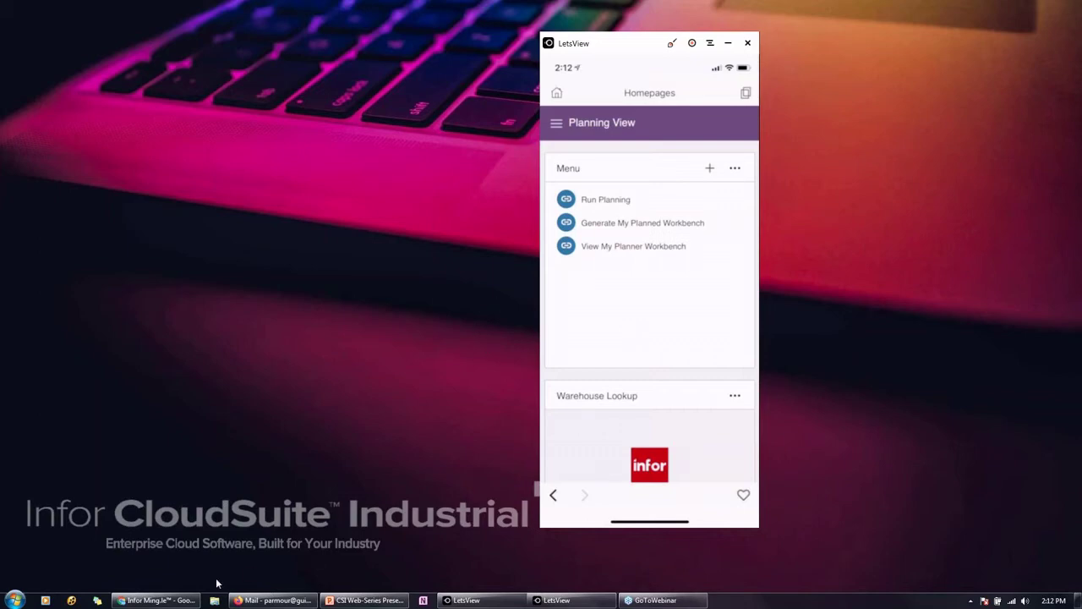
Bring the Ming.le feed forward, then open Homepages and scroll through the Customer Service Homepage.
mouse_move(157, 599)
click(307, 432)
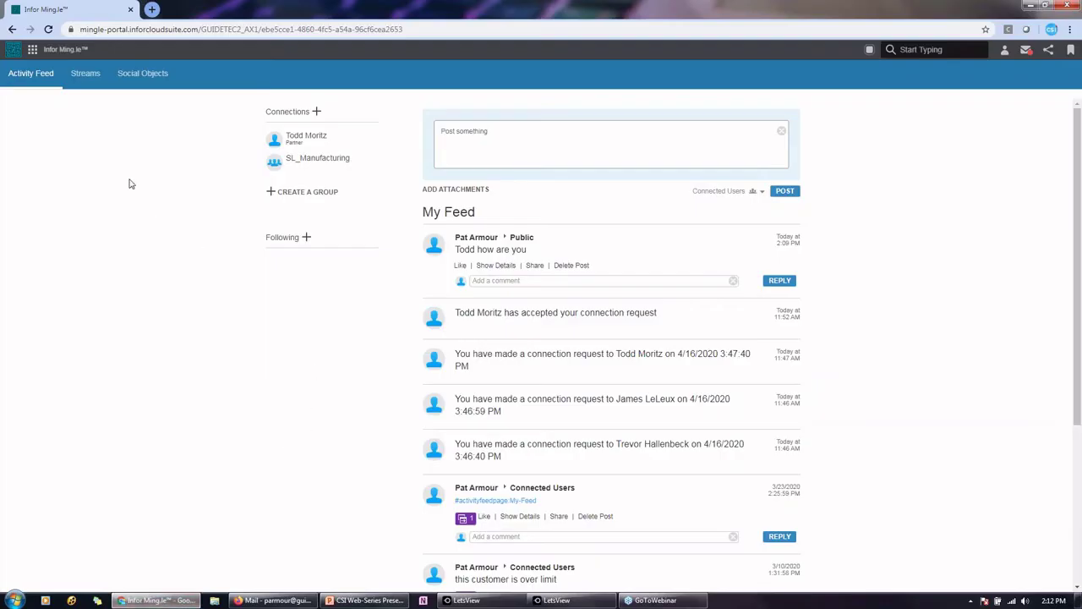
click(32, 49)
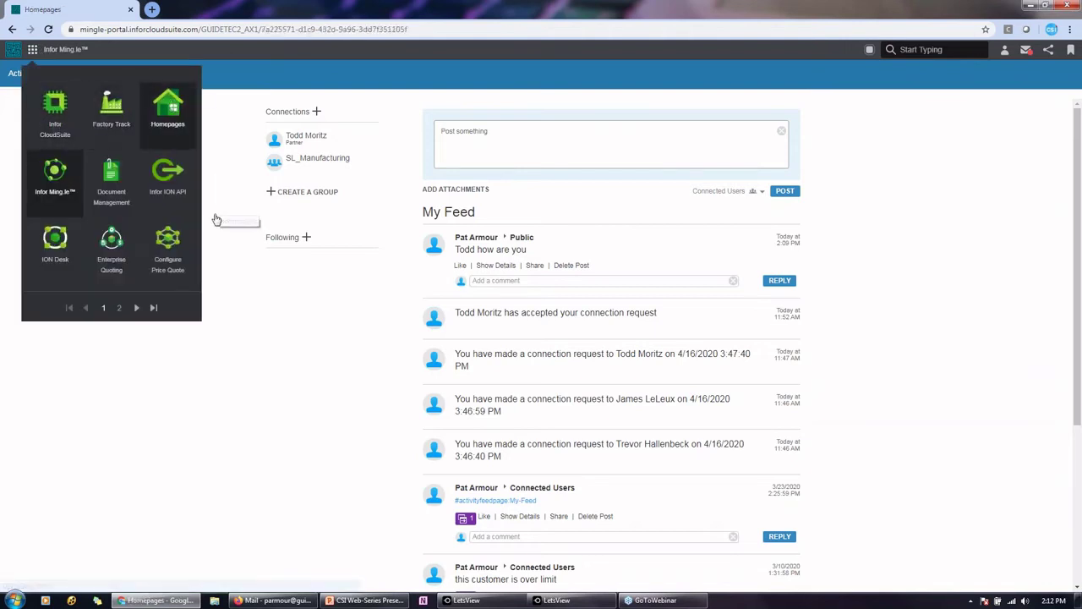
click(174, 106)
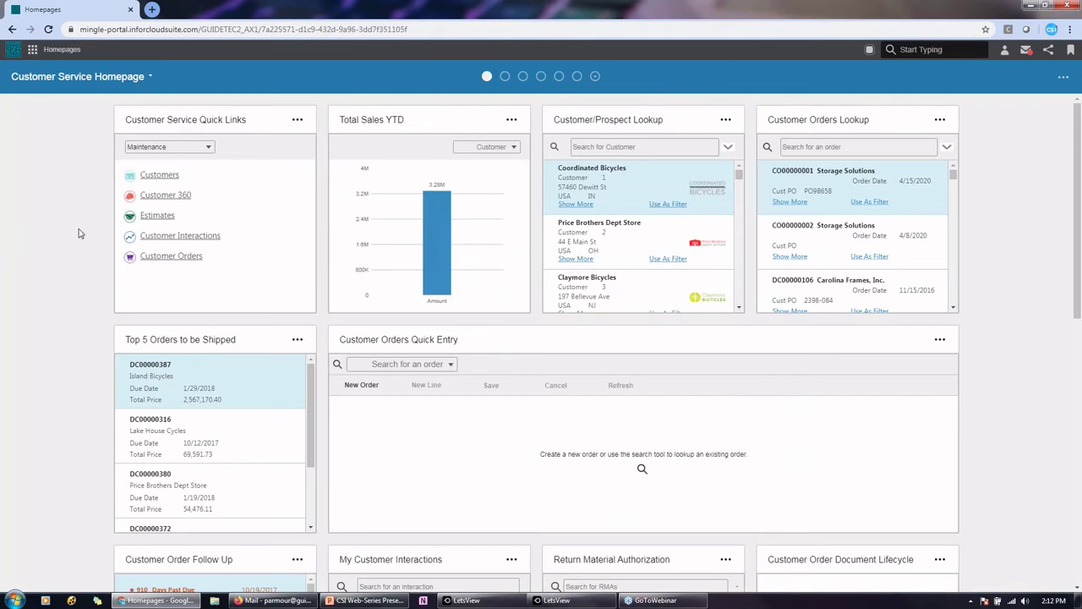
scroll(82, 237, down, 3)
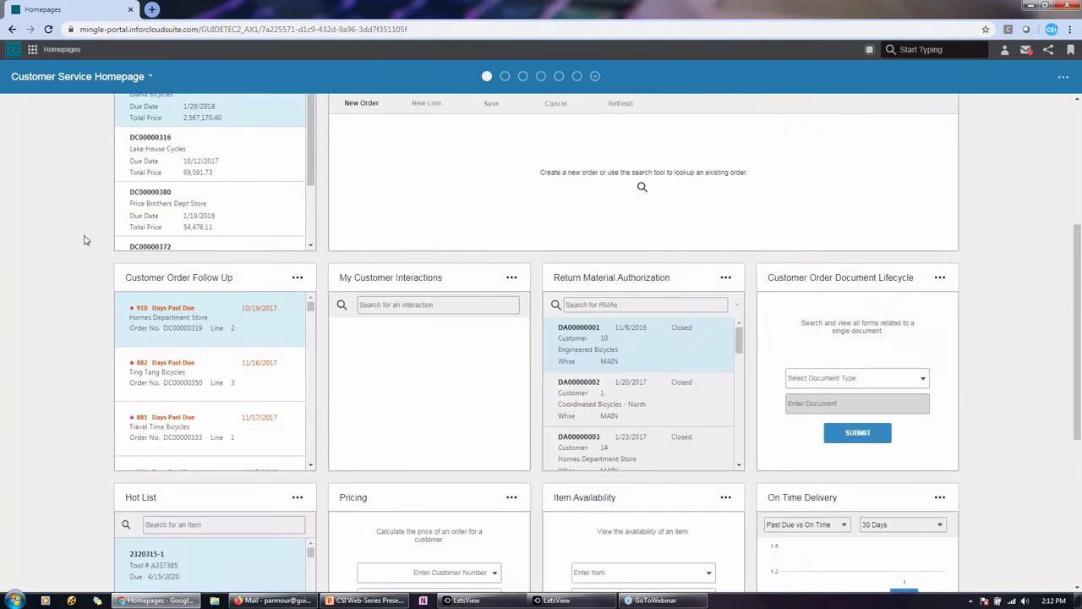
scroll(84, 240, down, 2)
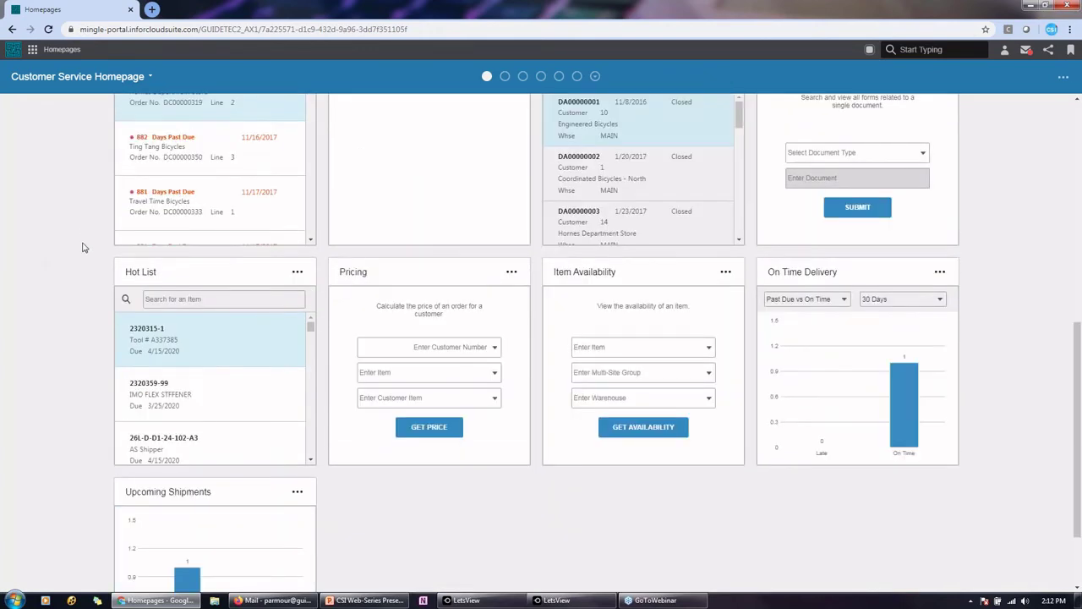
scroll(83, 247, up, 4)
scroll(82, 247, up, 2)
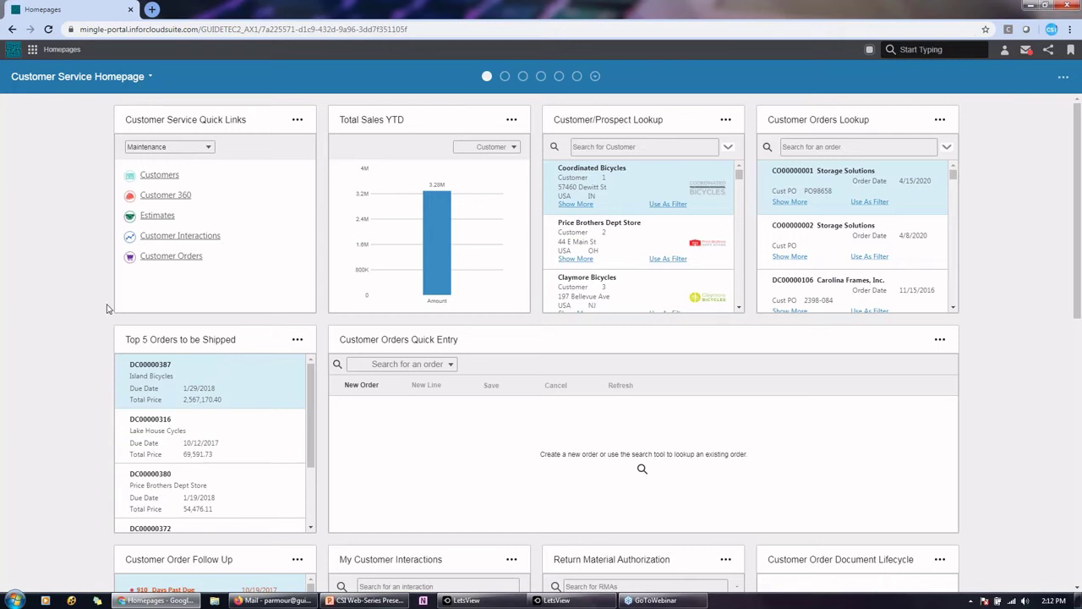
Switch to the Planning View homepage in a narrow, phone-width browser window at the top-left.
click(149, 76)
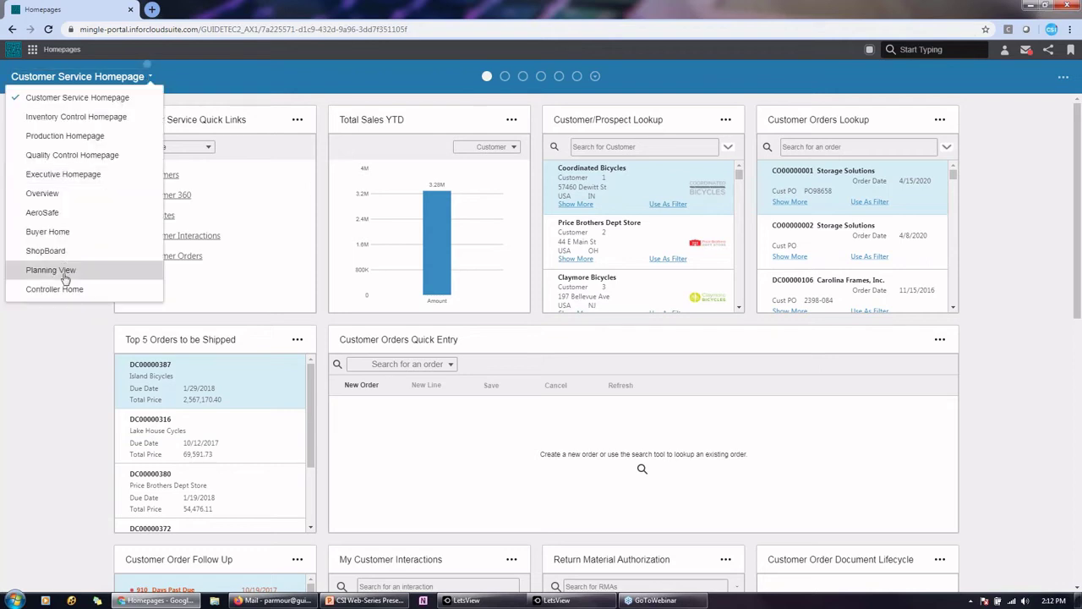
click(64, 274)
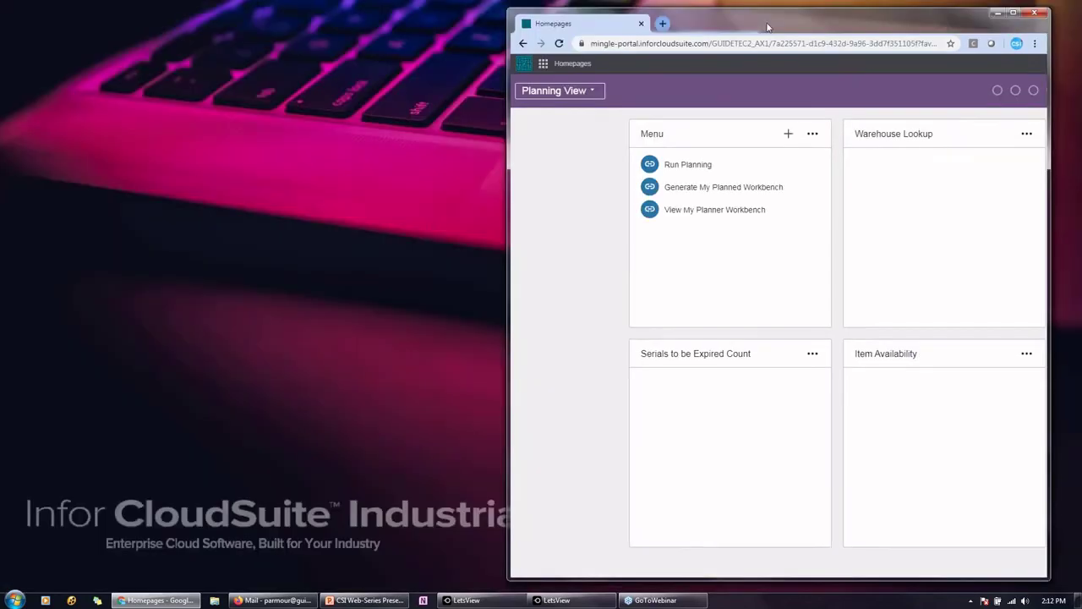
drag(752, 17, 351, 44)
click(630, 218)
drag(472, 41, 394, 28)
drag(542, 225, 290, 234)
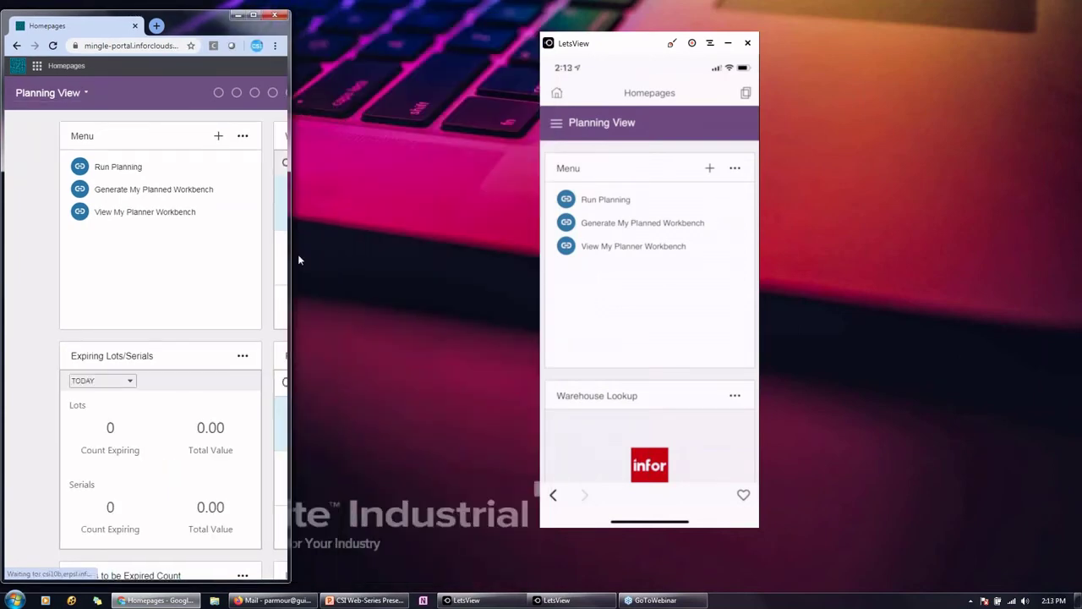
scroll(161, 338, down, 5)
drag(212, 15, 237, 45)
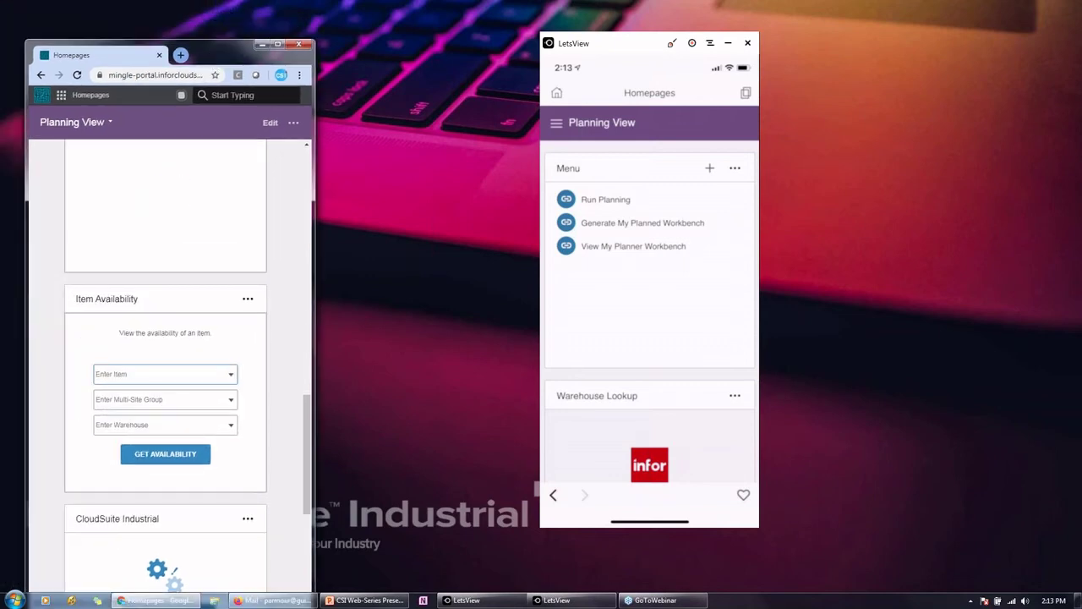
scroll(273, 194, up, 10)
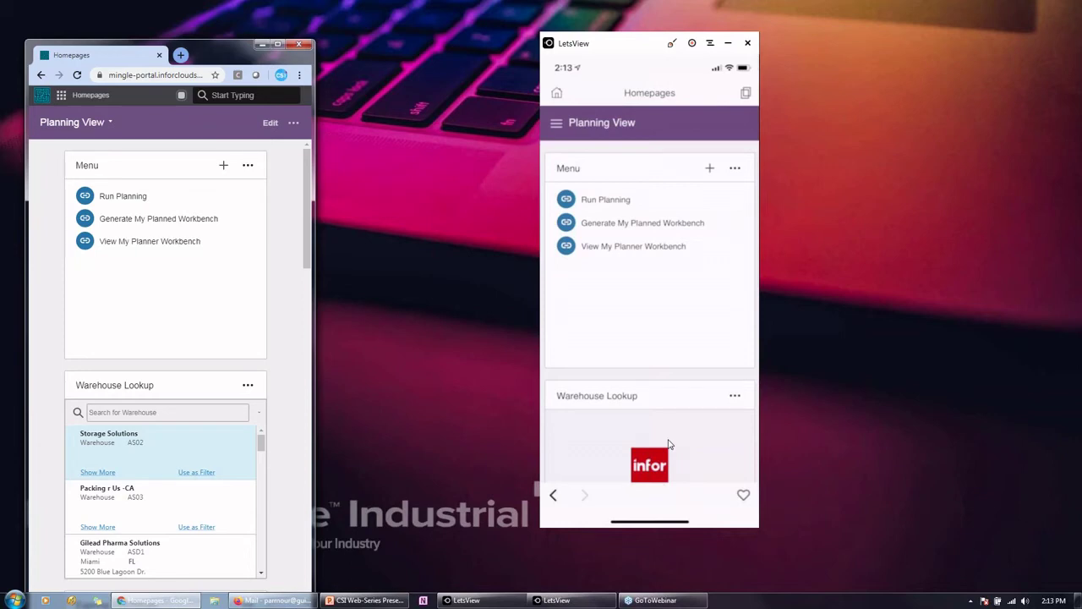
Scroll the mirrored phone's page to compare its widgets with the browser Planning View.
click(642, 353)
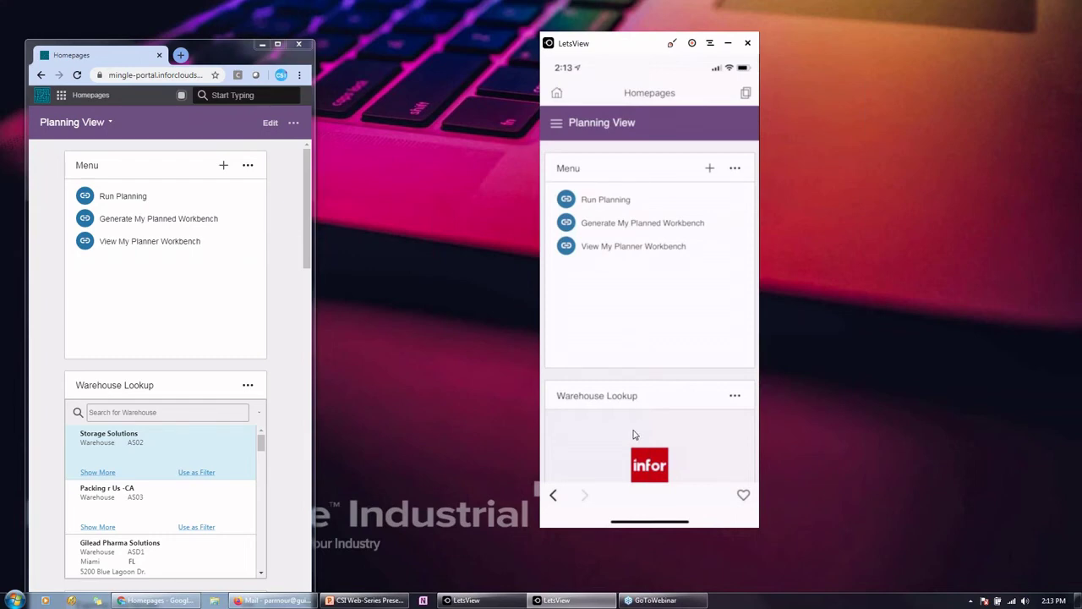
scroll(634, 435, down, 3)
scroll(634, 435, up, 3)
scroll(634, 435, down, 5)
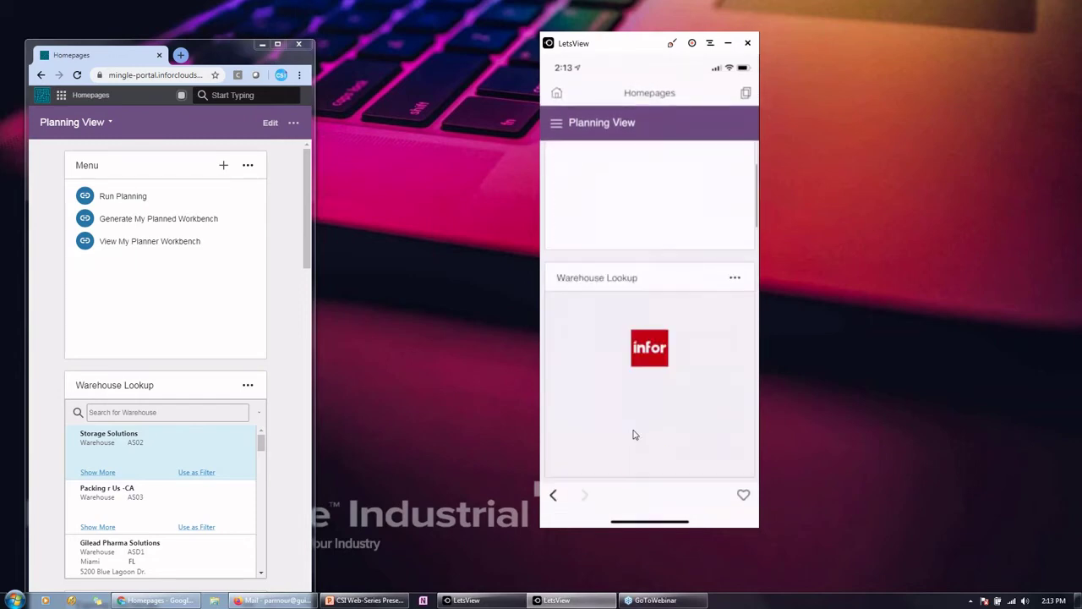
scroll(634, 435, up, 5)
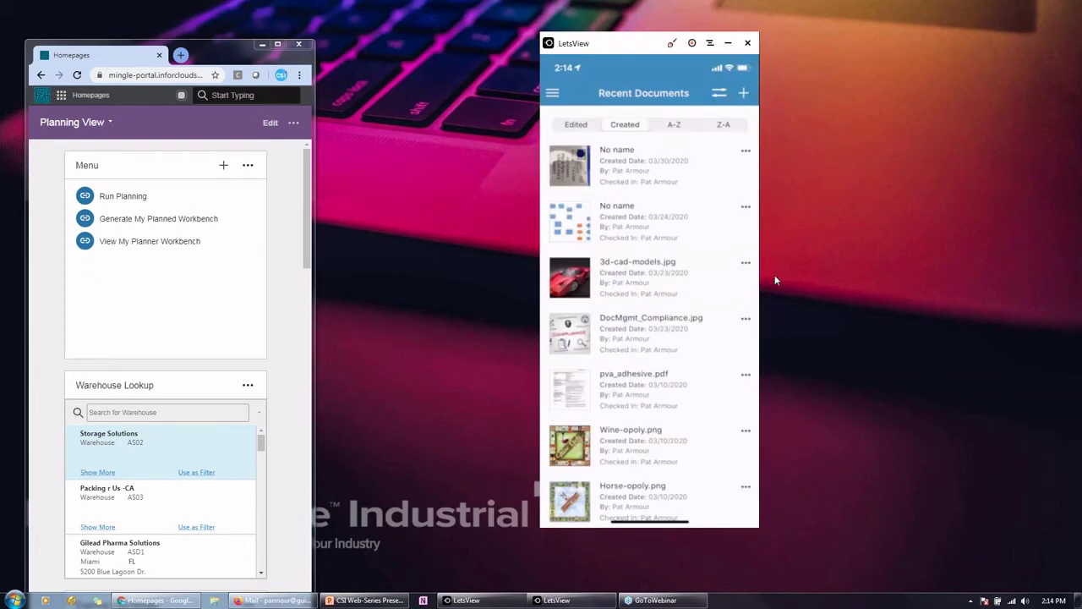
Maximize the browser, launch CloudSuite's Job Orders form, and filter Related Information to InforItemMaster.
click(278, 43)
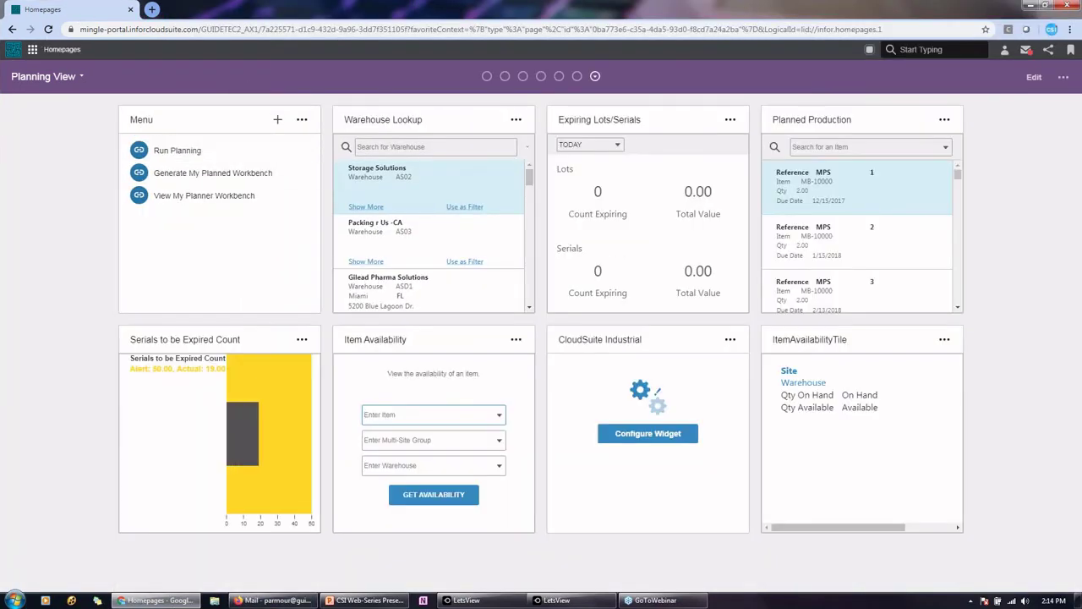
click(36, 50)
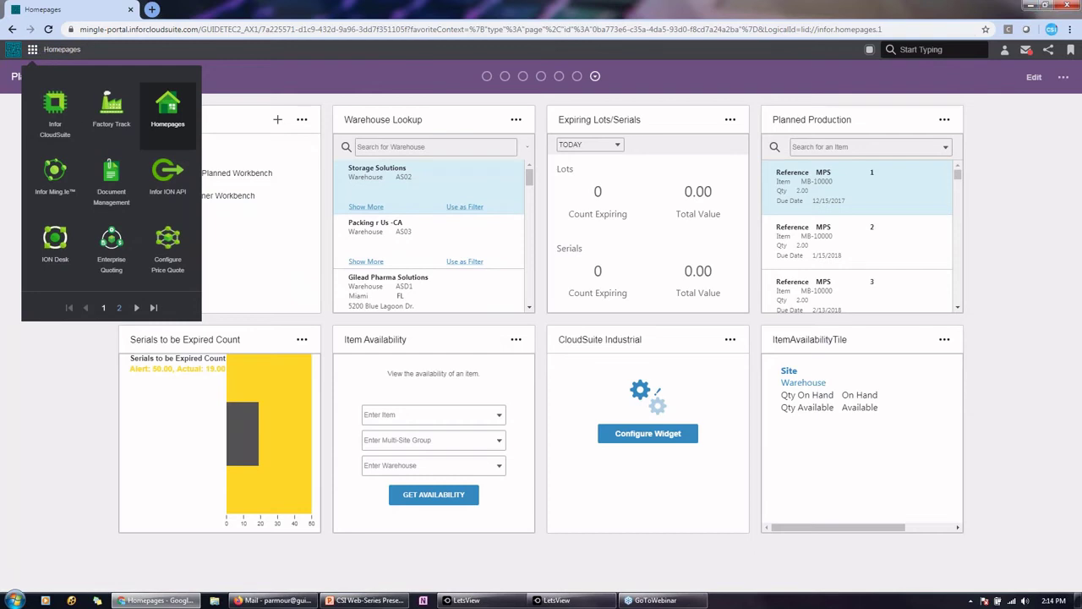
click(85, 122)
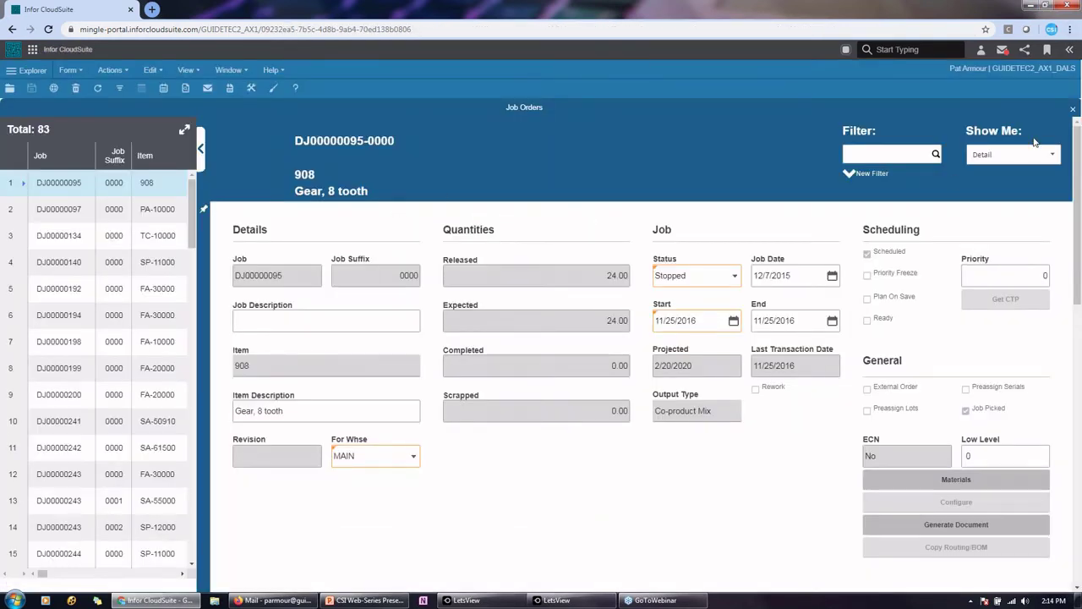
click(1070, 51)
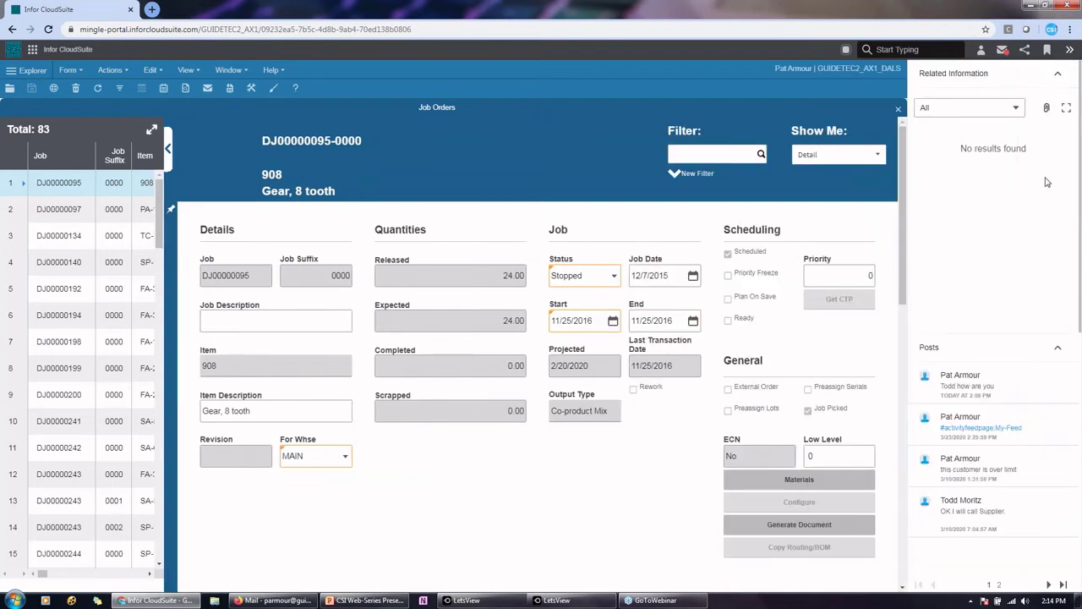
click(1016, 107)
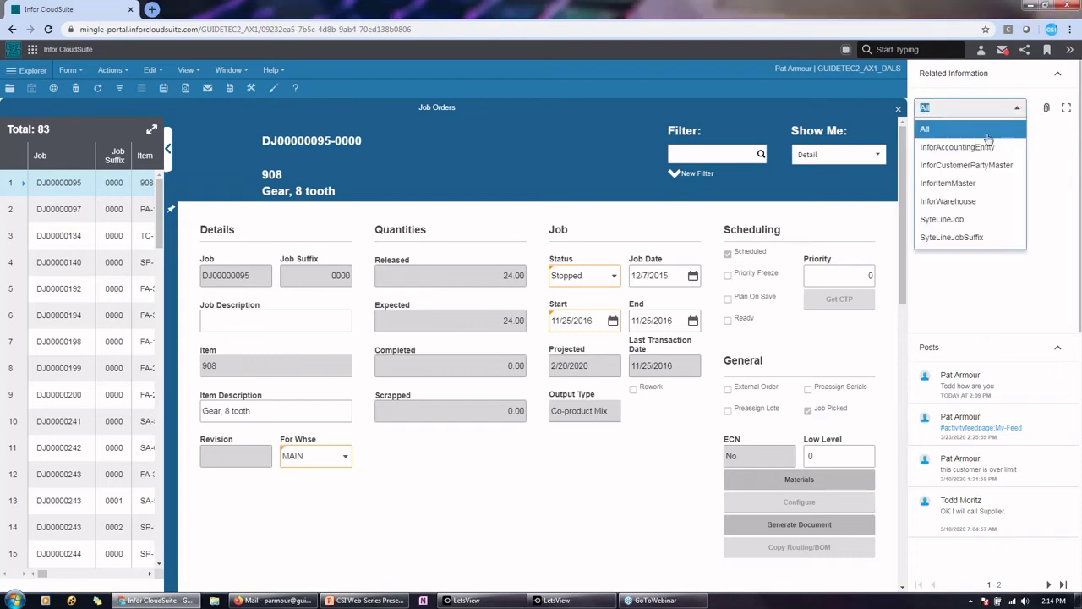
click(968, 183)
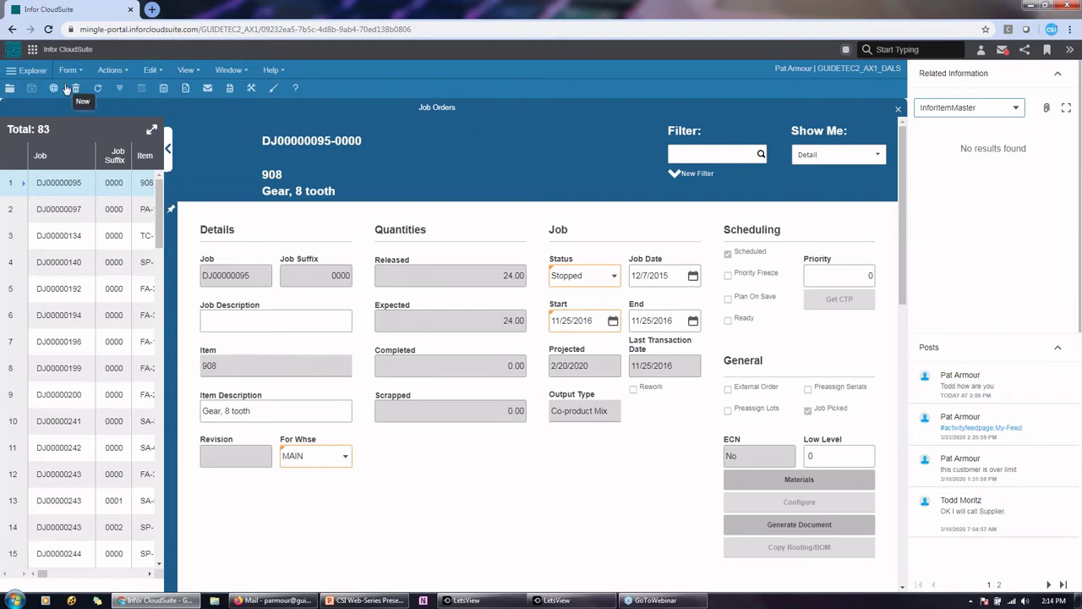
click(35, 51)
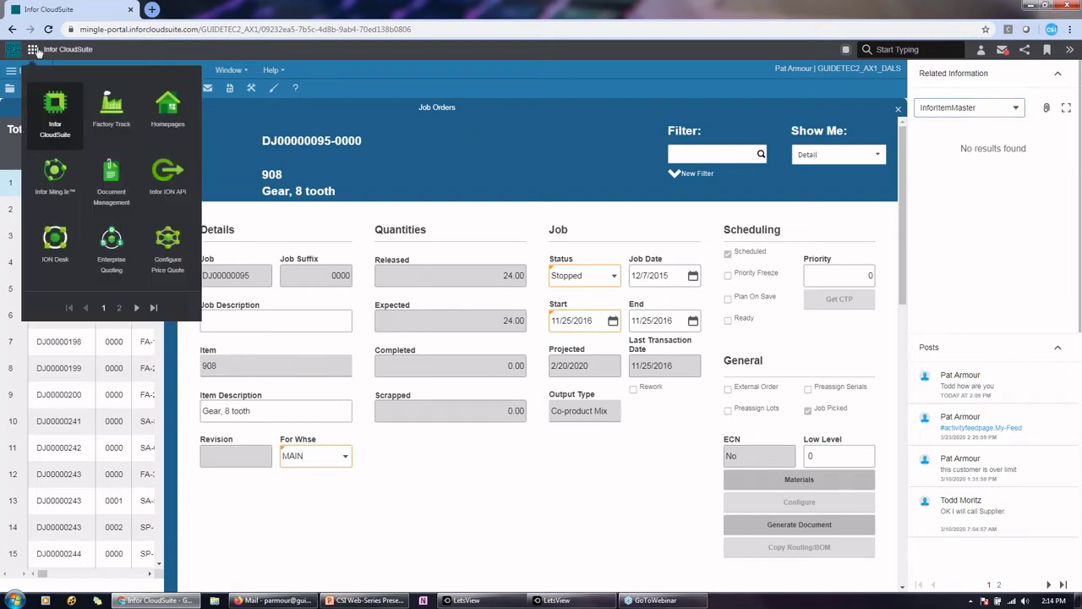
Switch to Document Management and show the Favorites shortcut under My Documents.
click(111, 173)
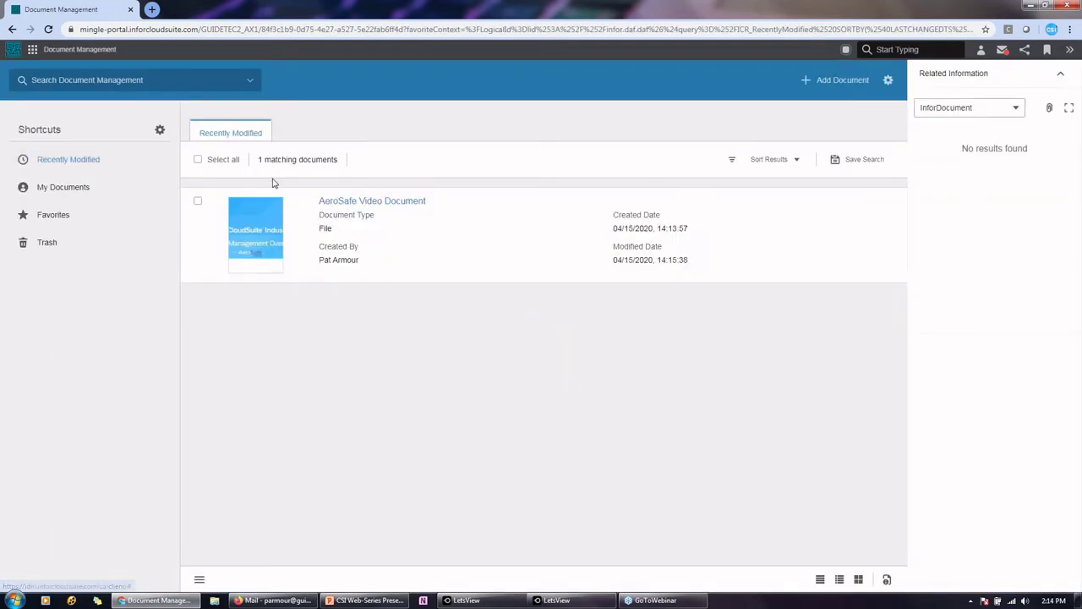
click(85, 189)
click(72, 221)
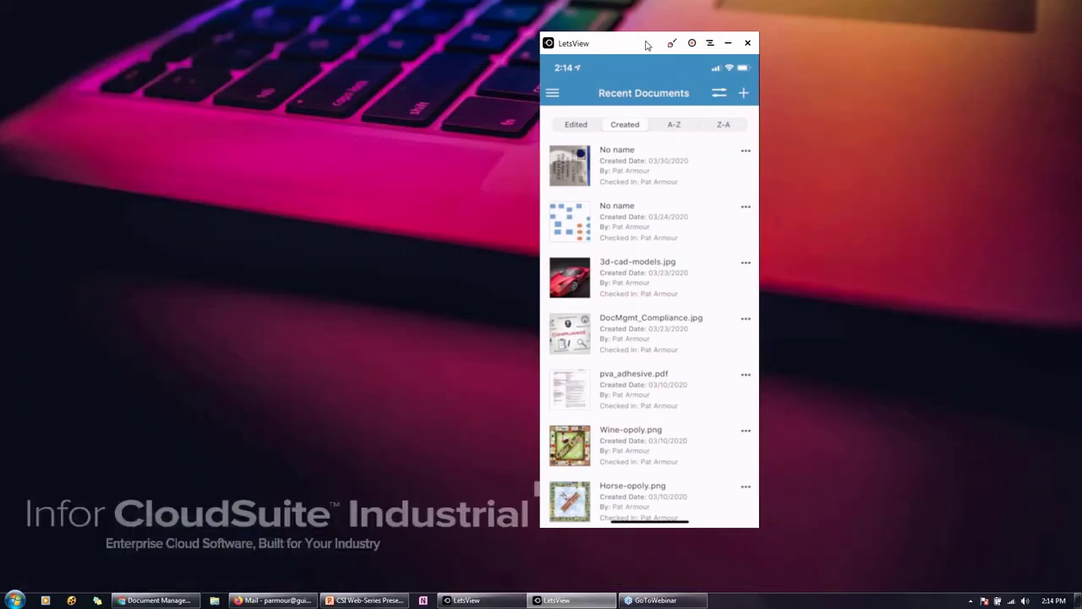
Move the LetsView phone mirror window aside on the desktop.
drag(647, 43, 524, 66)
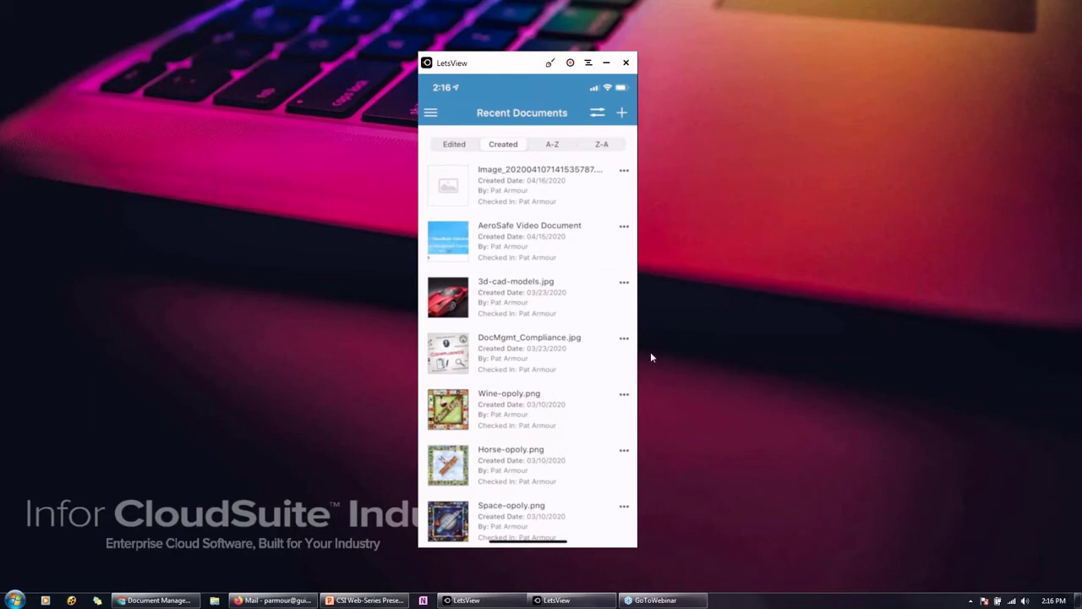
Restore the Document Management browser window in front of LetsView.
click(185, 602)
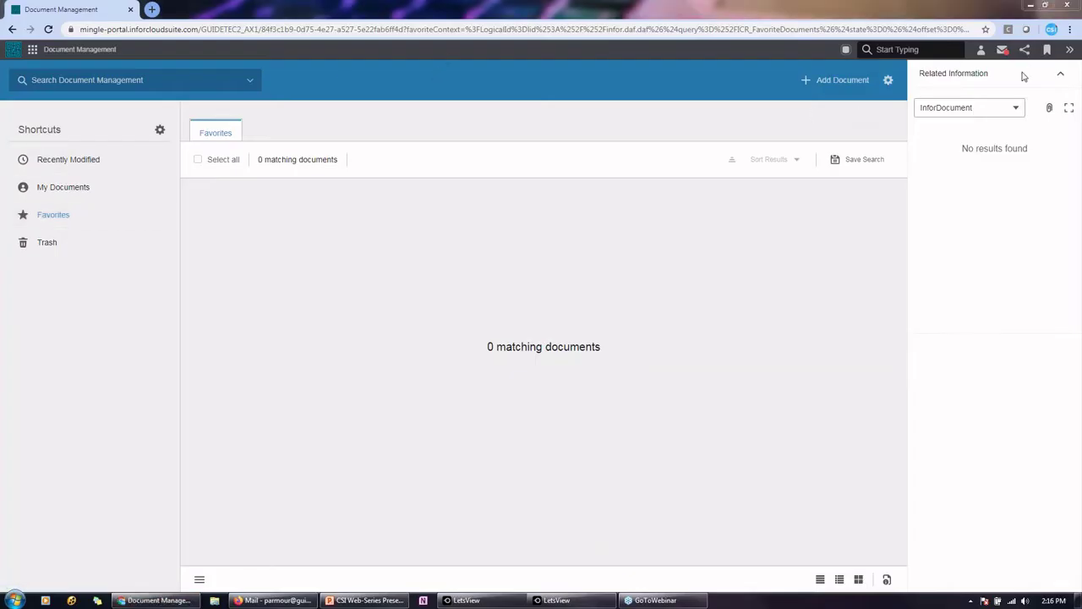
Show Recently Modified under My Documents, select the new image, and collapse Related Information.
click(82, 193)
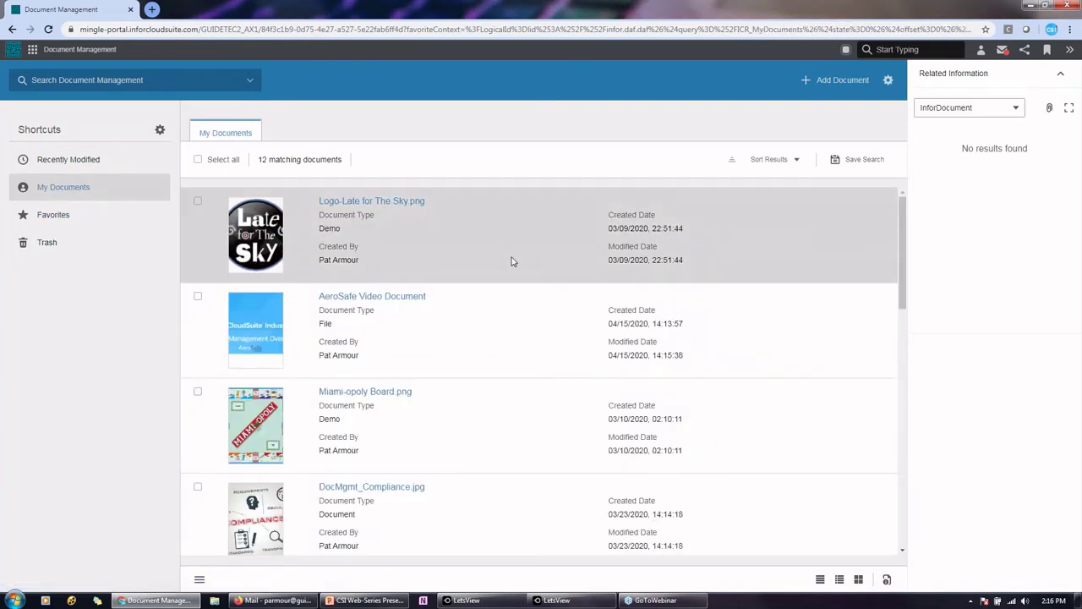
click(72, 159)
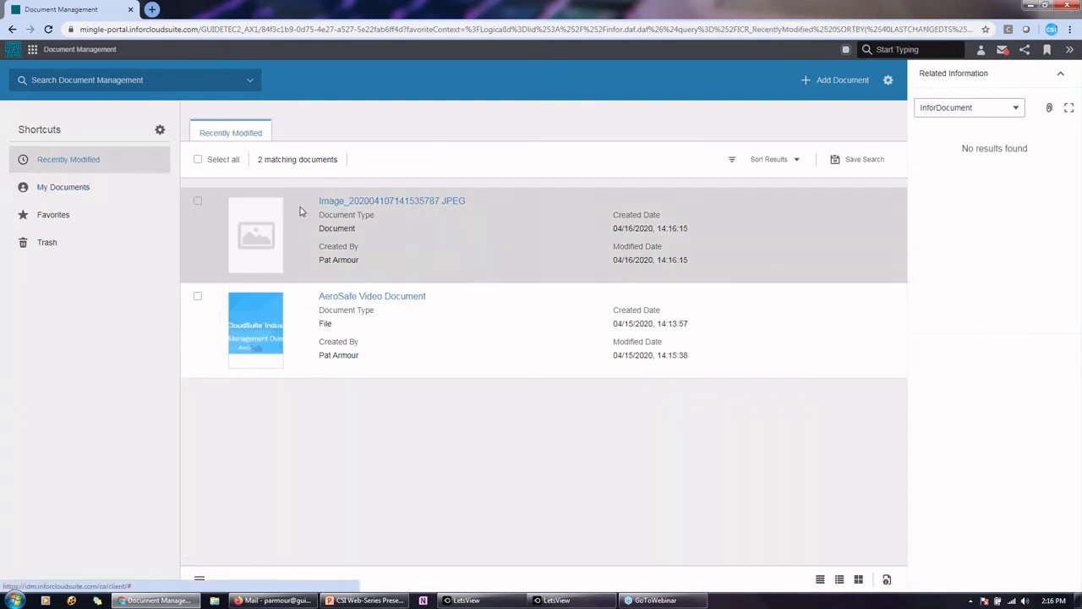
click(259, 240)
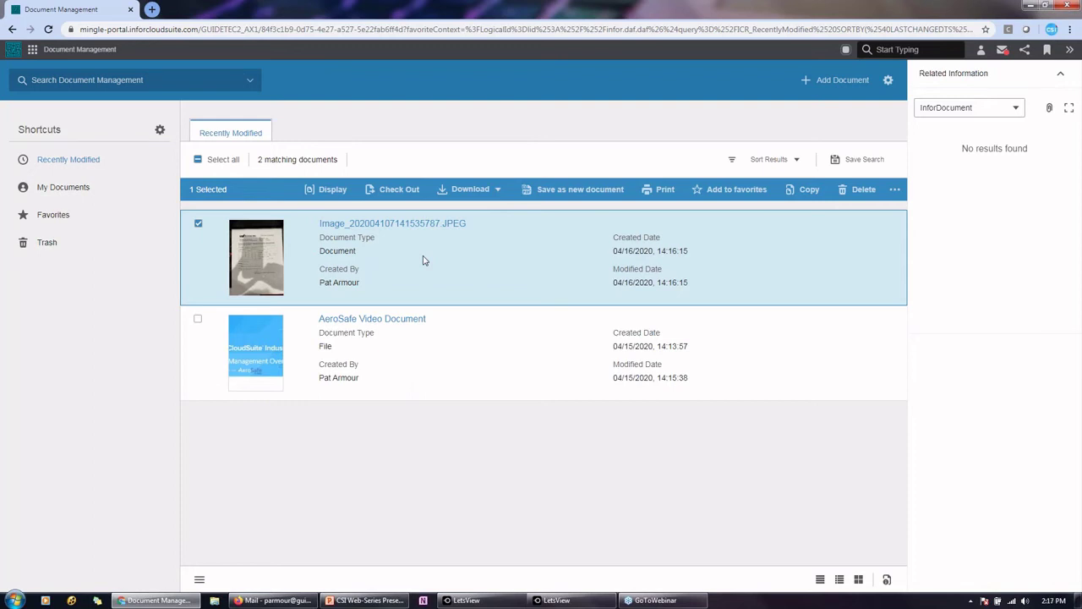
click(1070, 49)
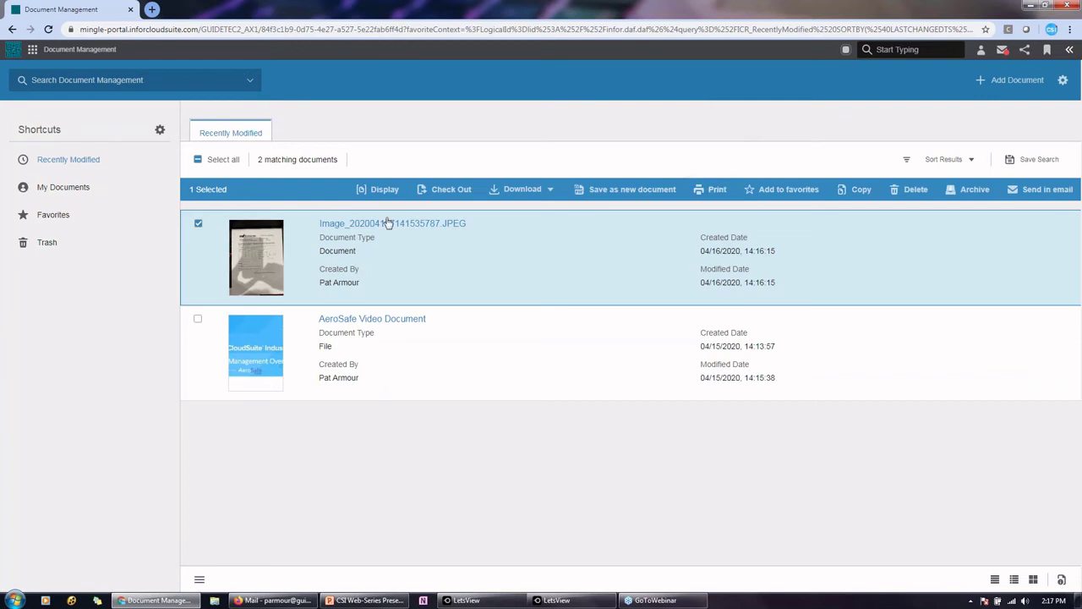
Switch the portal from Document Management to Infor CloudSuite via the app launcher.
click(36, 50)
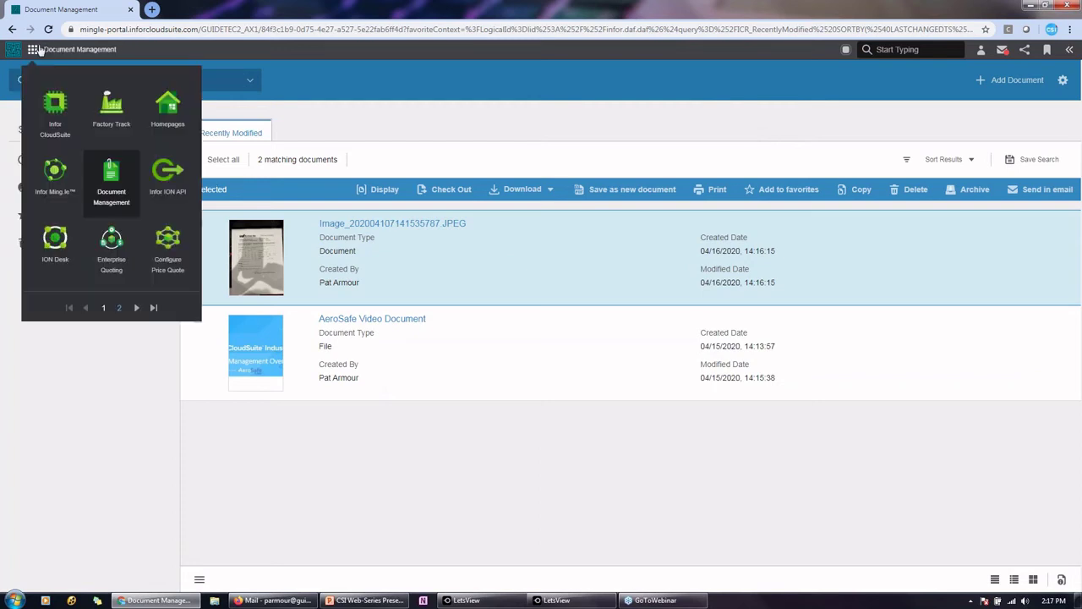
click(53, 103)
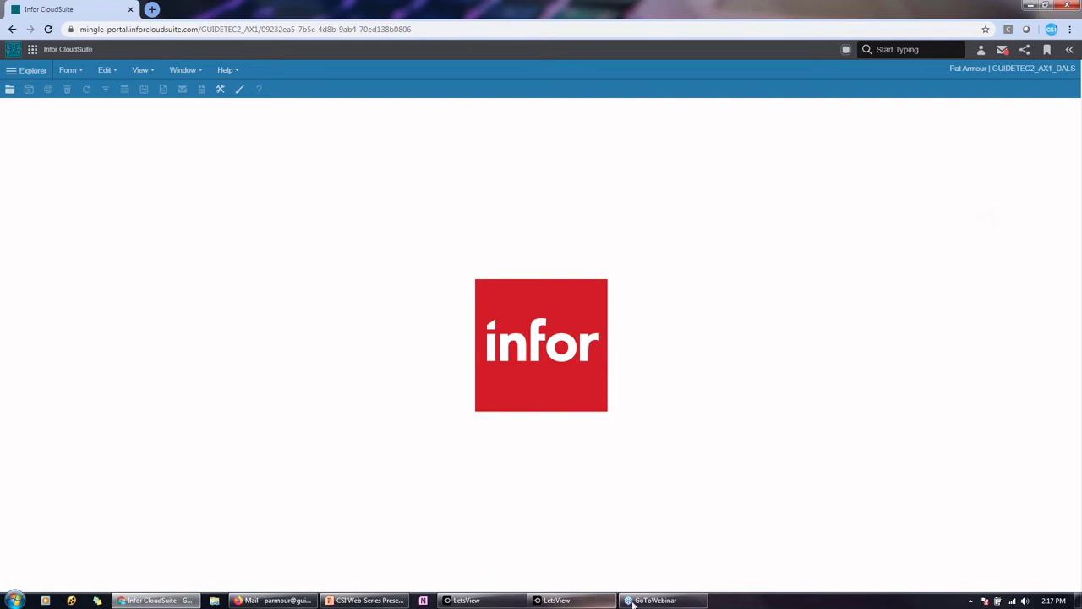
Bring the LetsView phone mirror window to the front from the taskbar.
click(584, 602)
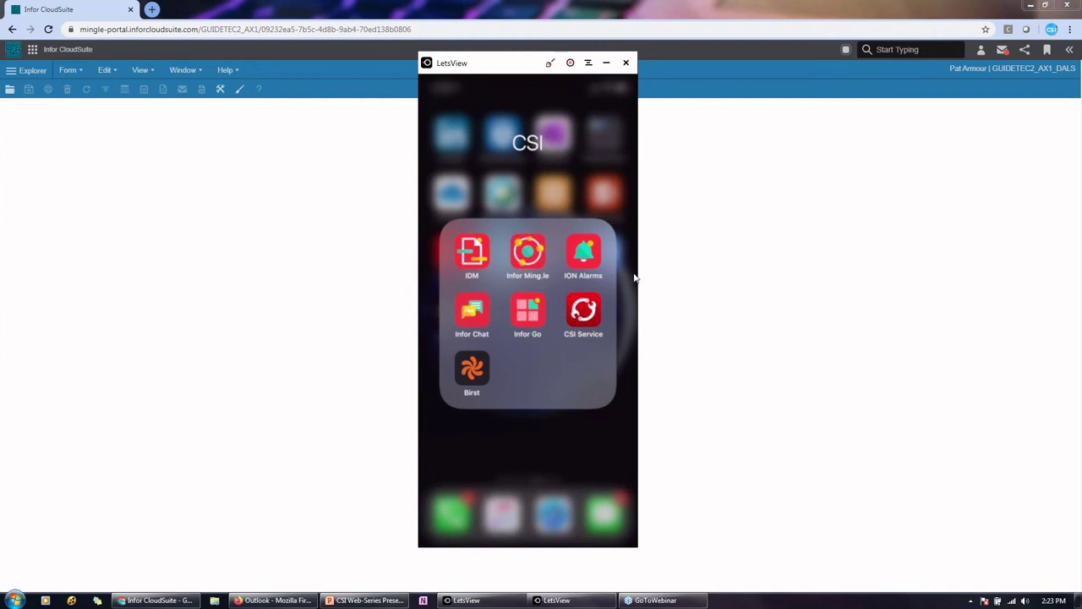
Bring the CloudSuite browser forward and go to Apps & Authorizations from the profile menu.
click(666, 251)
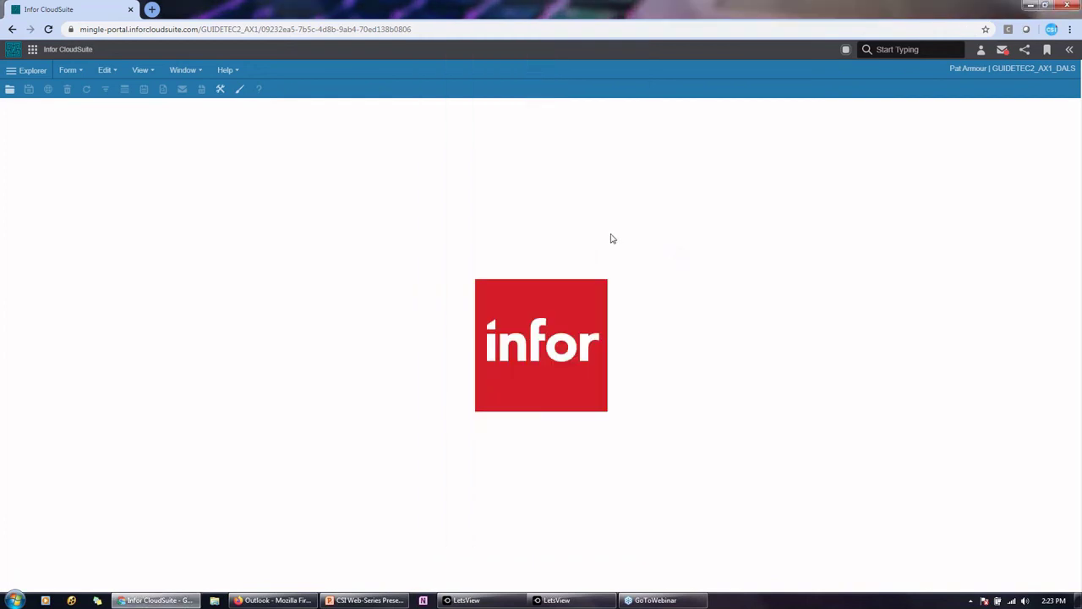
click(33, 53)
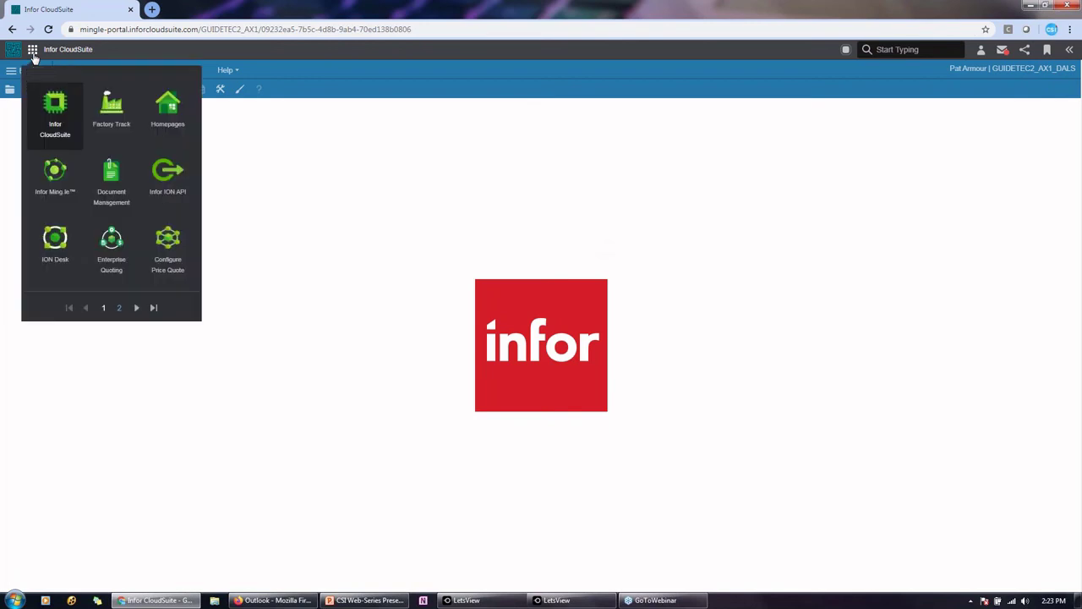
click(32, 49)
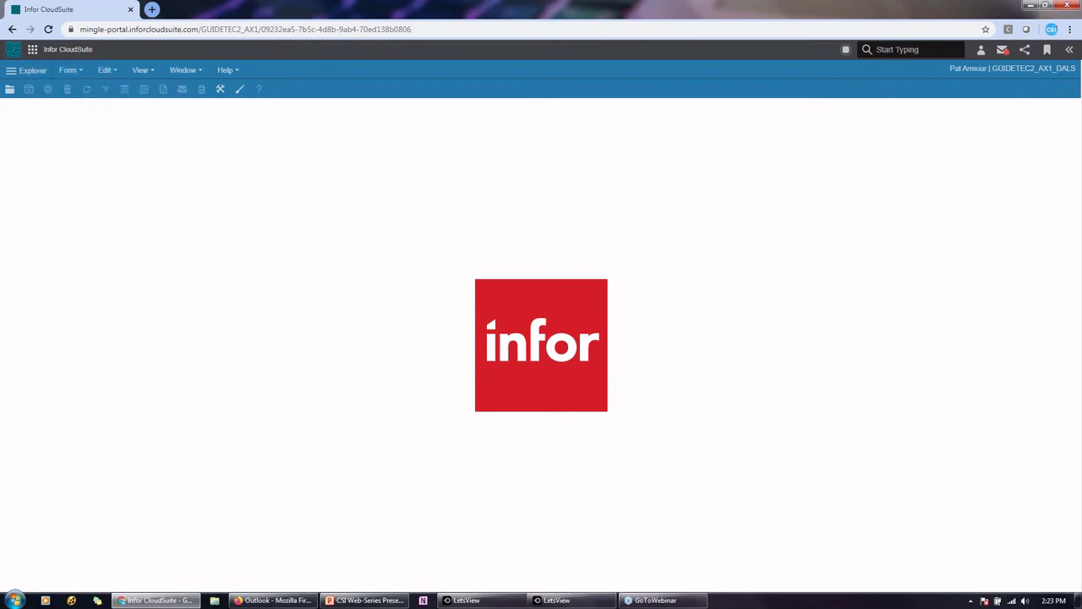
click(981, 52)
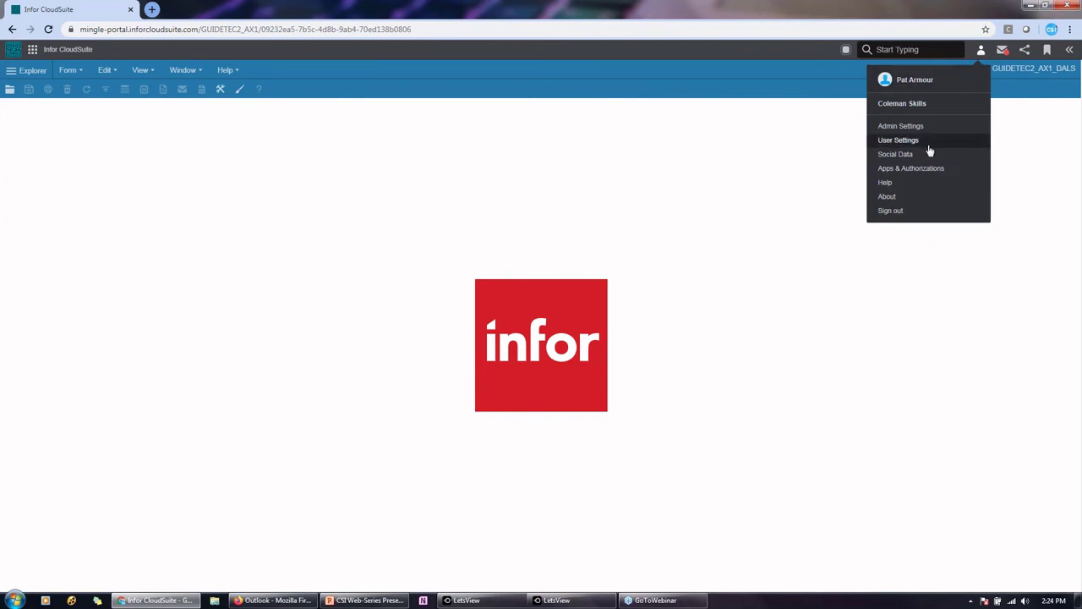
click(920, 168)
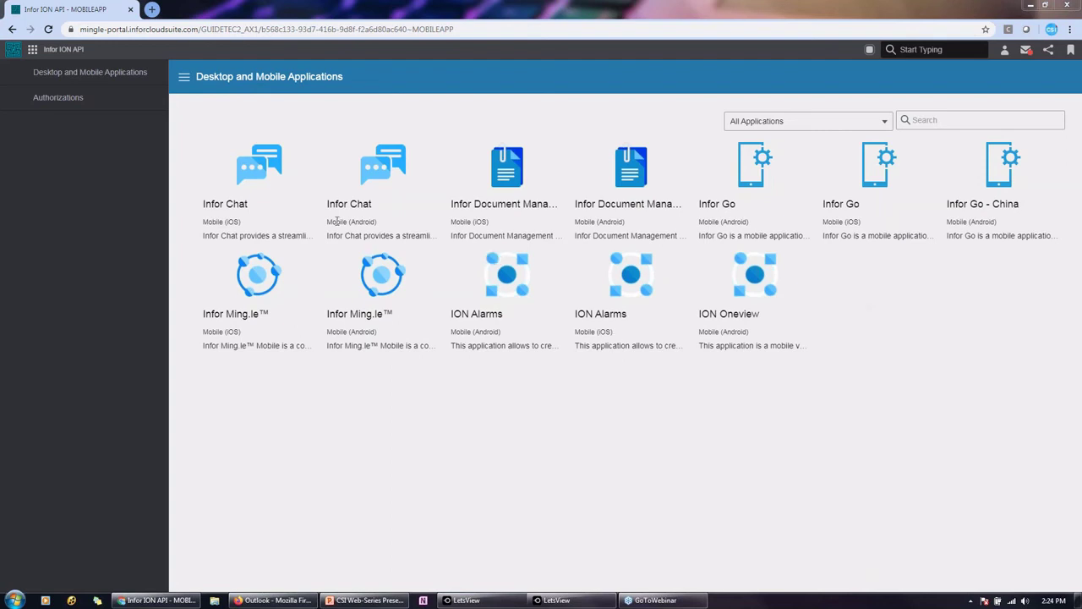
Open the Infor Chat (iOS) tile to display its configuration QR code.
click(257, 183)
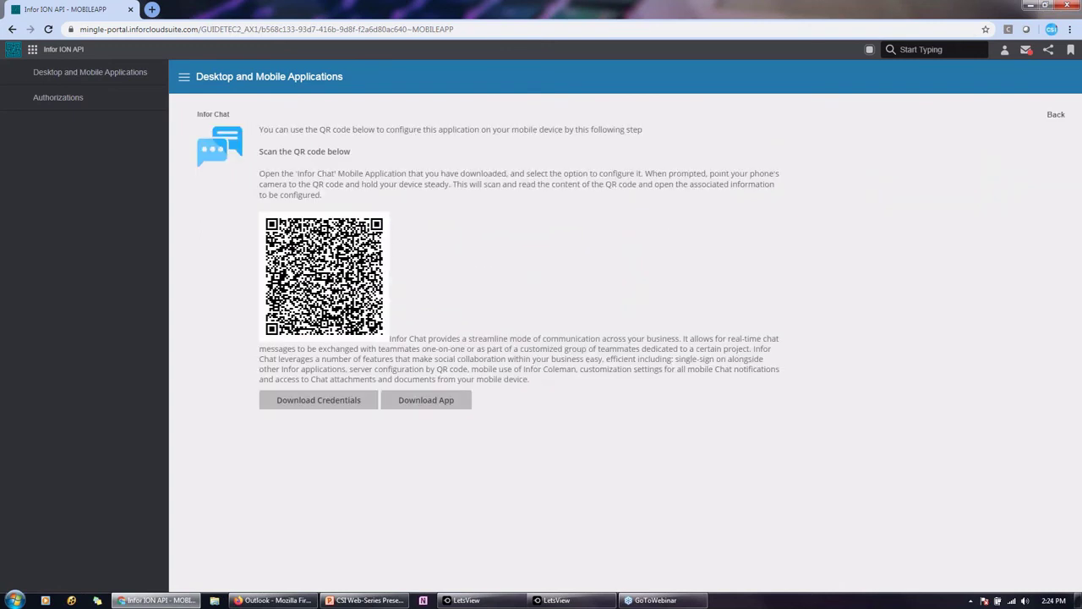